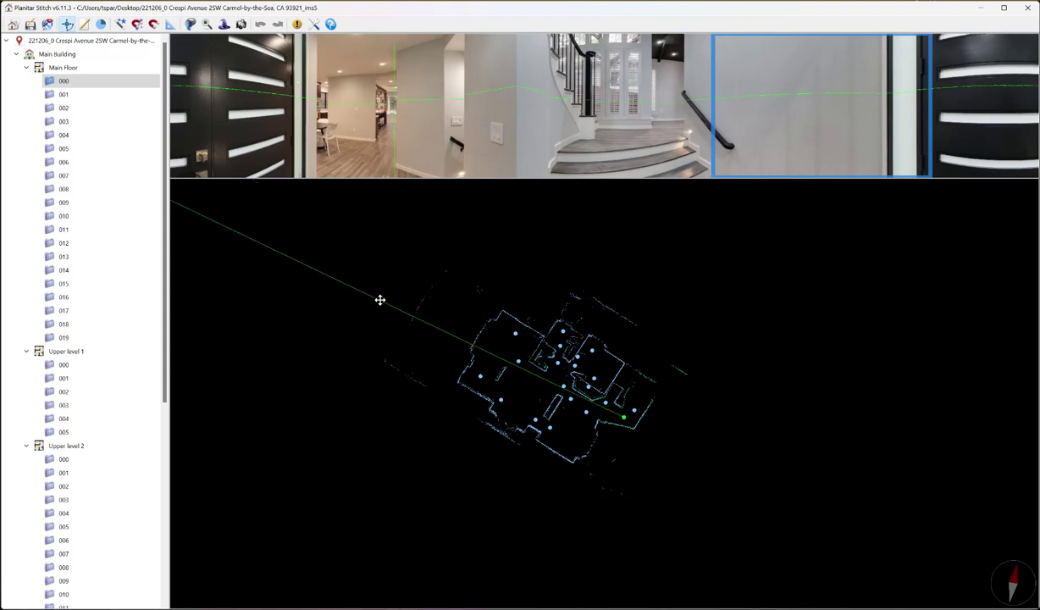
Step: Examine the Main Floor point cloud up close, checking the wall lines and scan positions
scroll(528, 285, "up", 1)
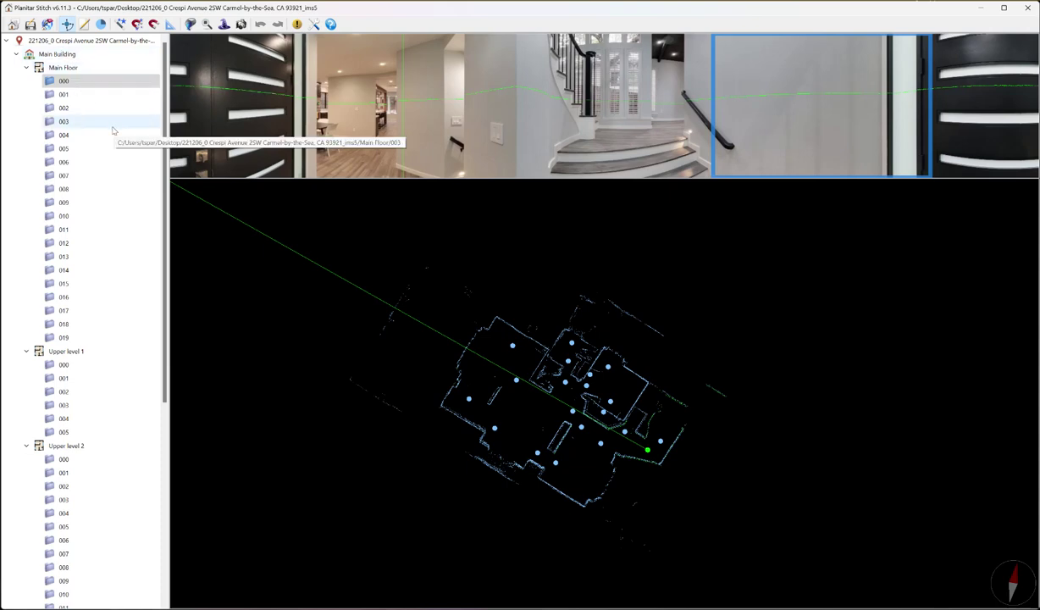
scroll(502, 520, "up", 8)
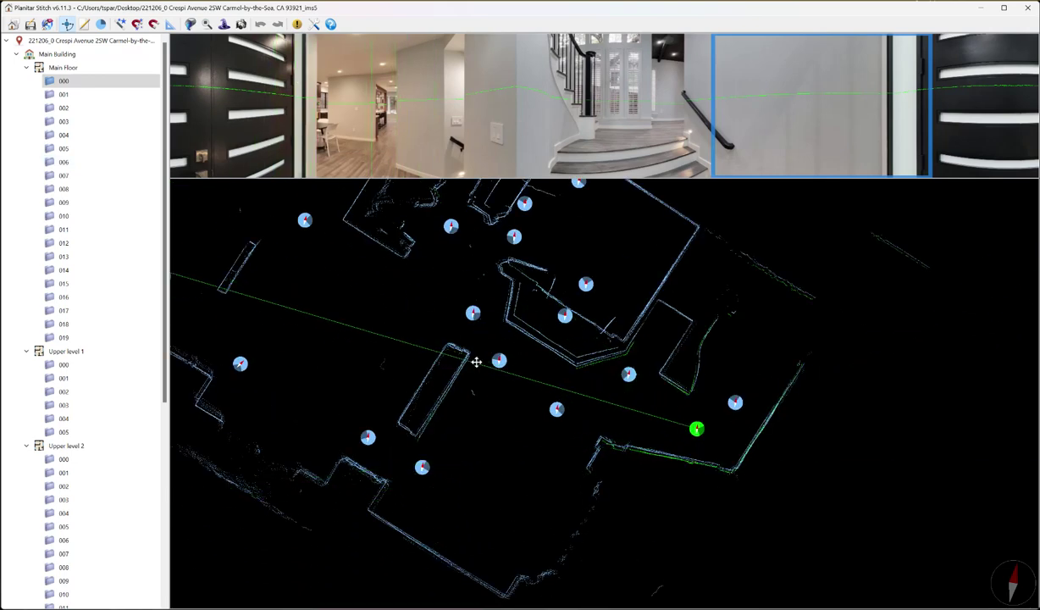
scroll(344, 436, "up", 2)
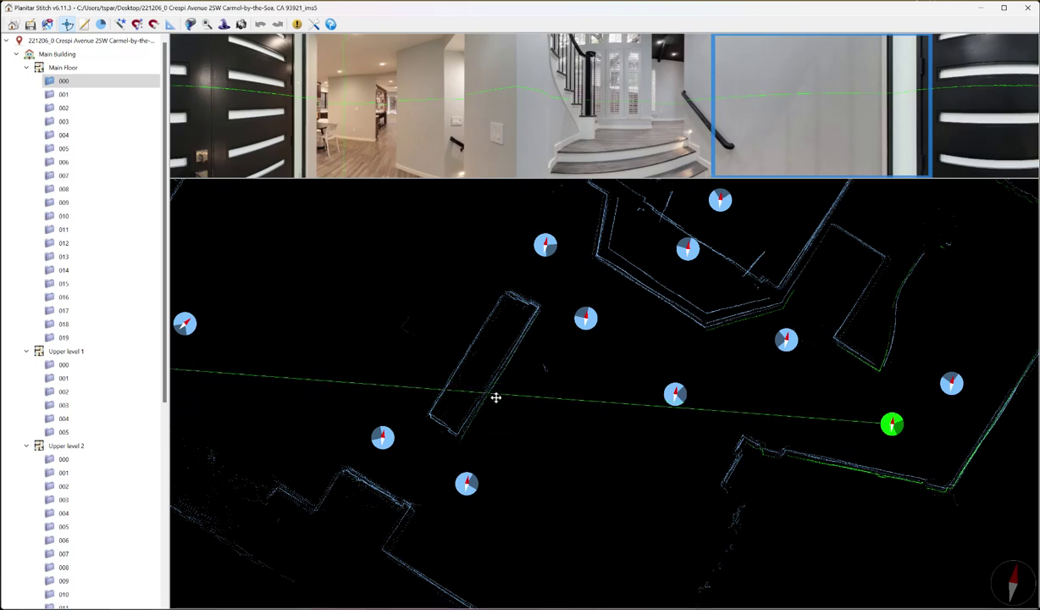
scroll(483, 410, "down", 2)
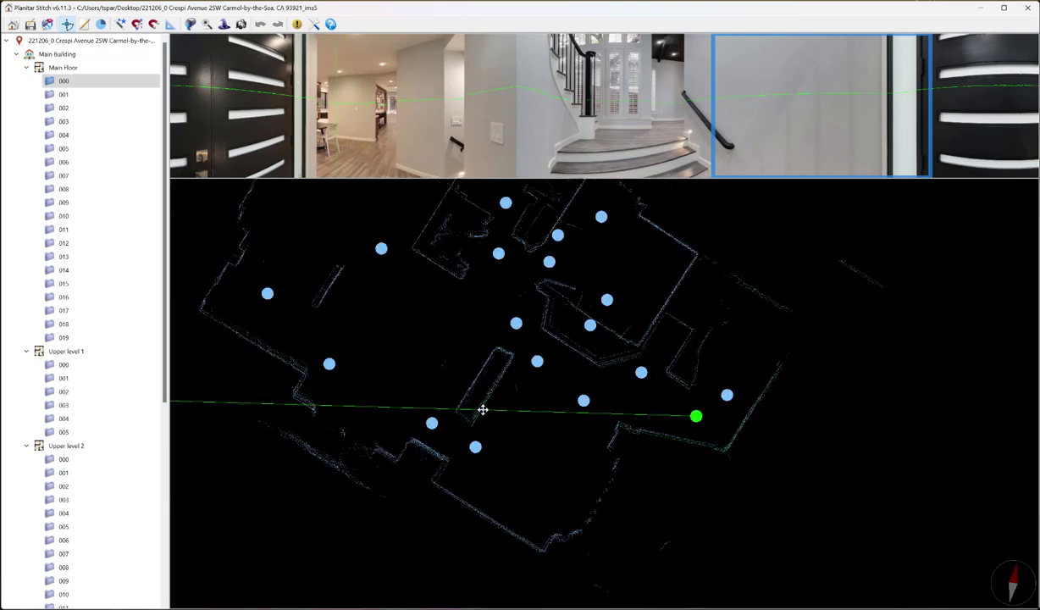
scroll(479, 412, "down", 2)
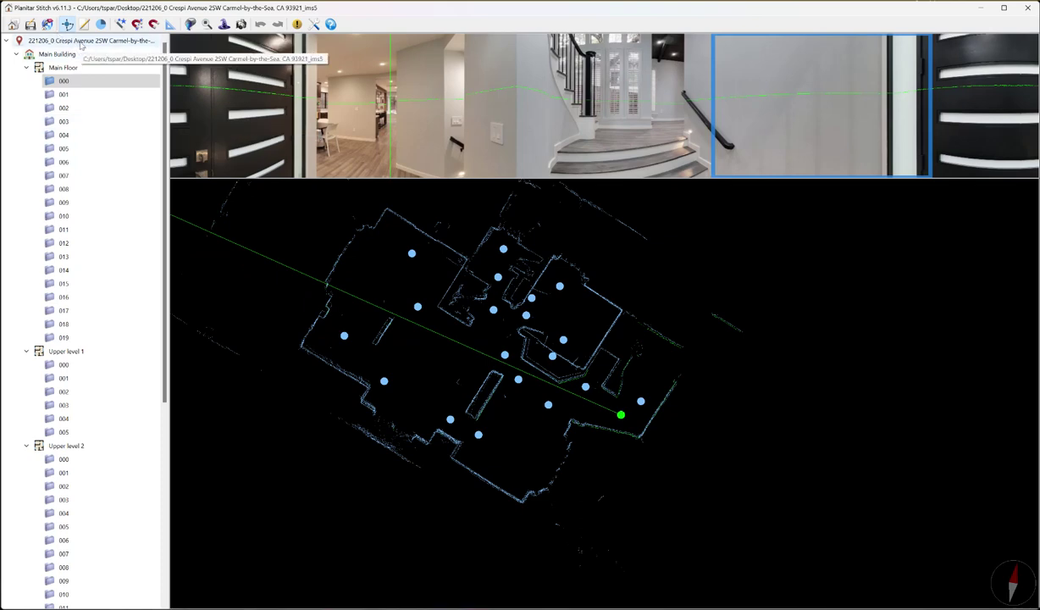
Step: Review the project comments, the Main Building's exterior wall thickness, and the Main Floor's grade and wall settings
left_click(80, 42)
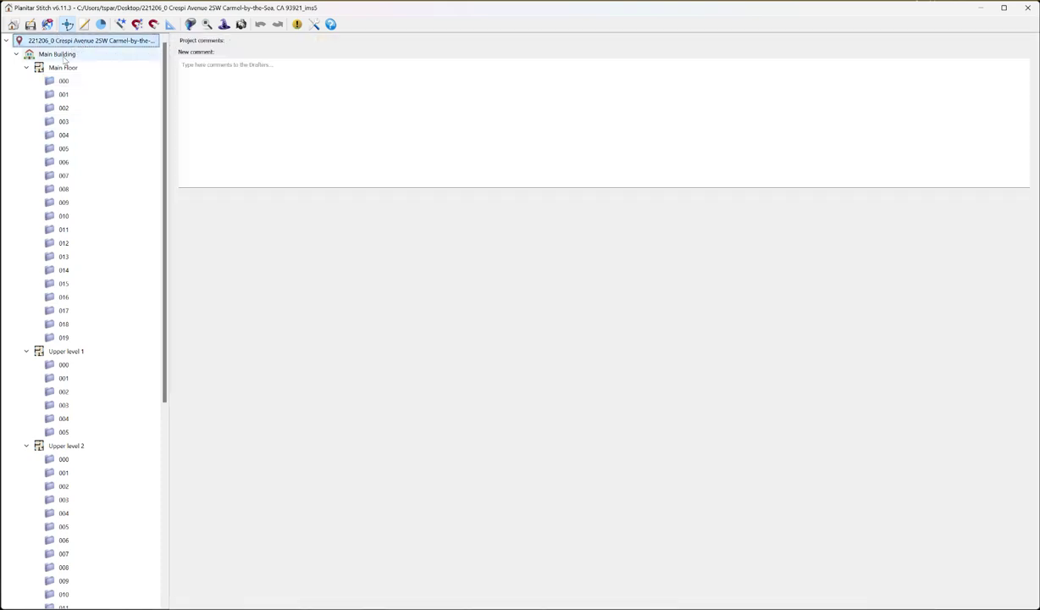
left_click(64, 56)
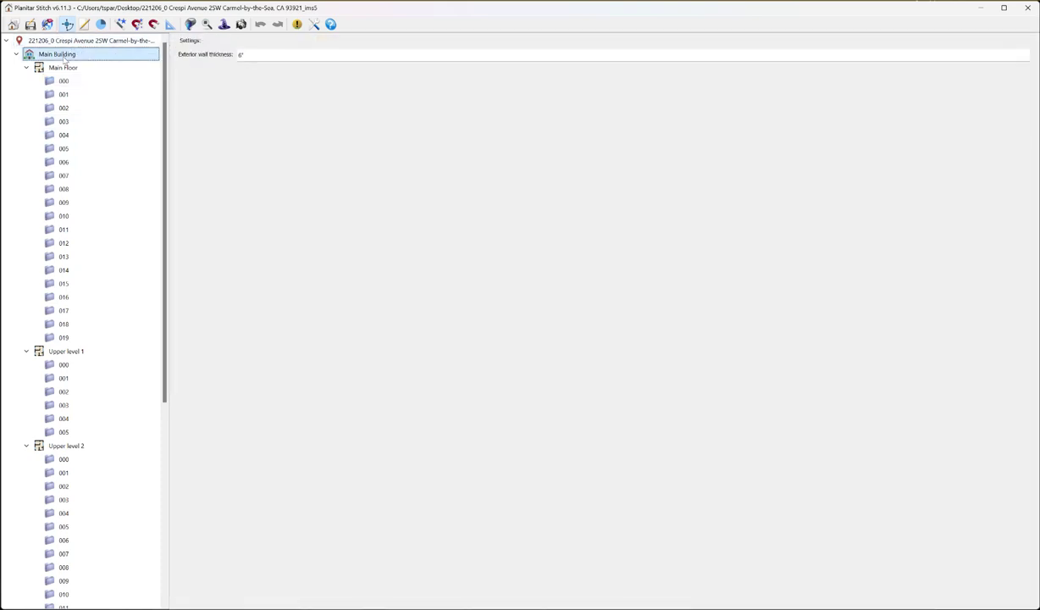
left_click(253, 53)
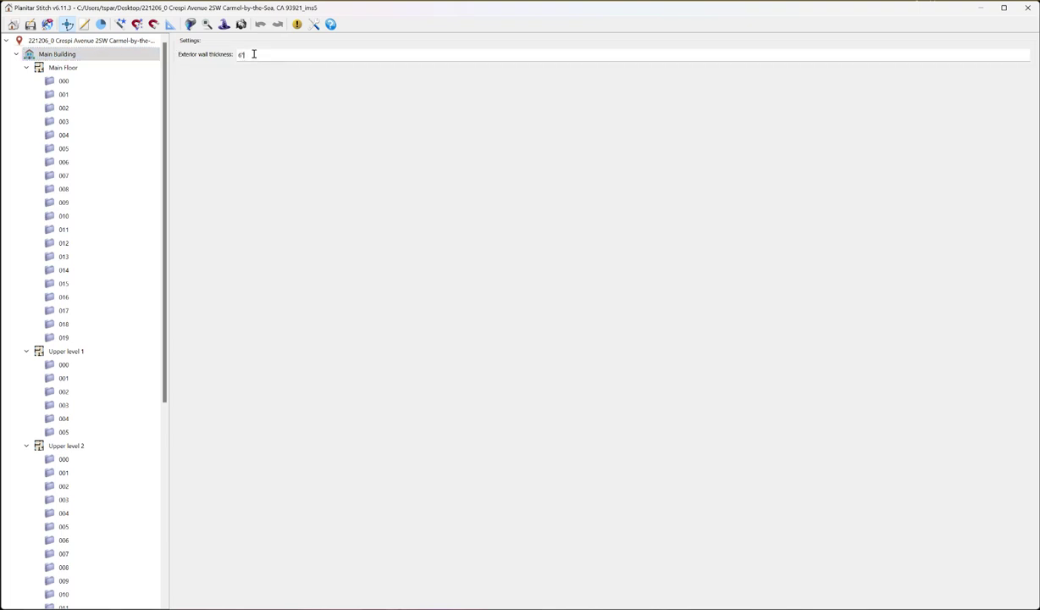
left_click(67, 68)
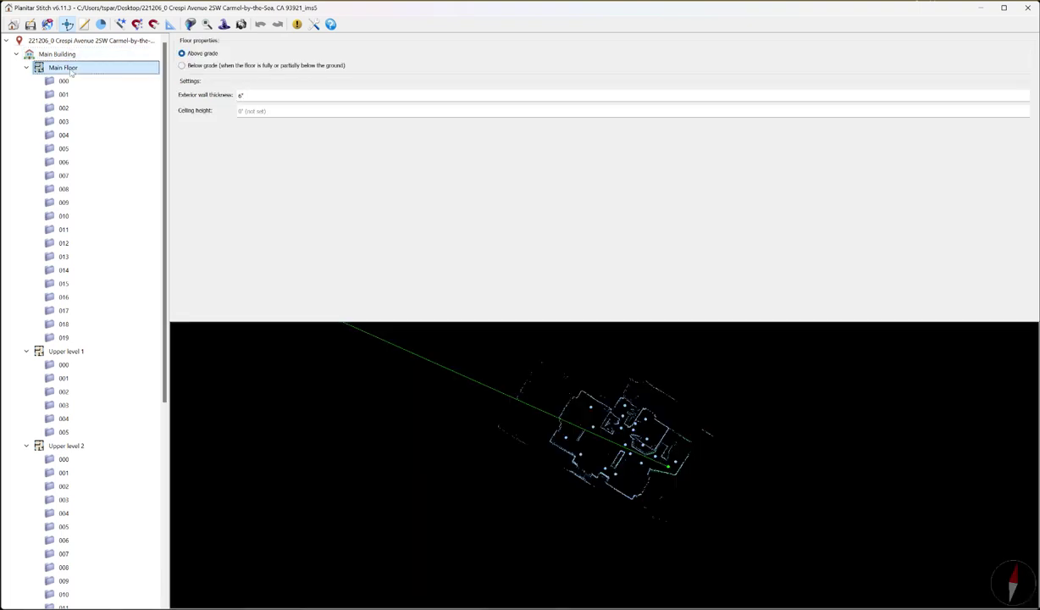
double_click(240, 95)
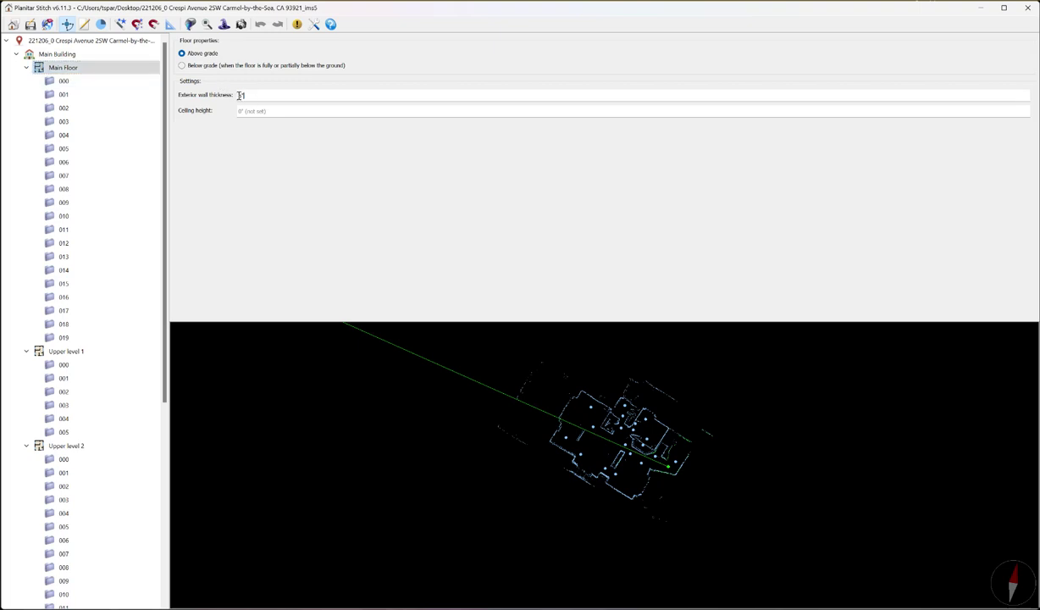
left_click(254, 98)
left_click(194, 56)
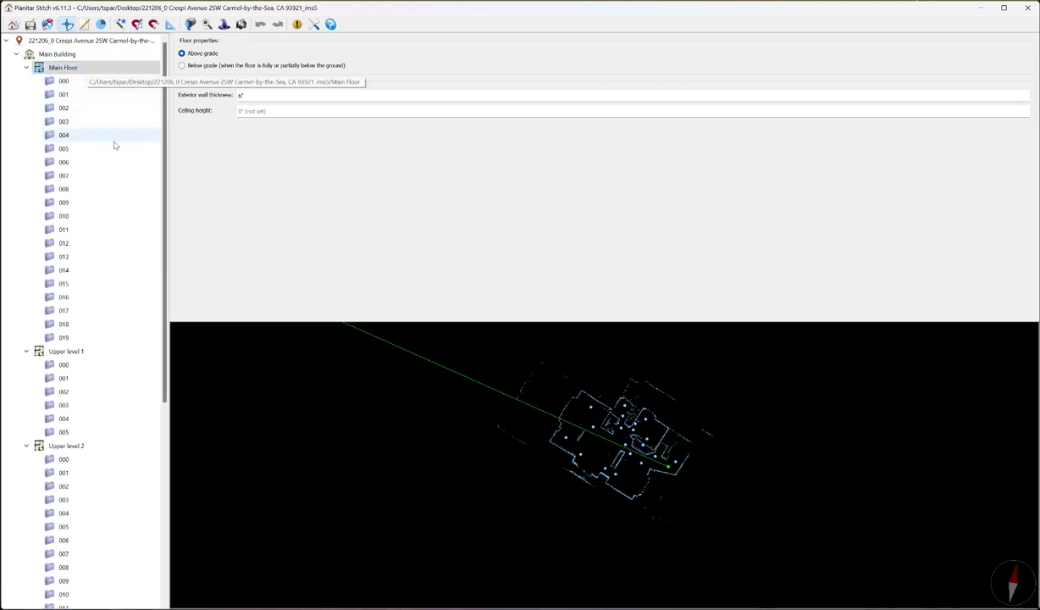
Step: Check the floor properties of Upper level 1, Upper level 2 and Landing, and mark Lower level 1 as below grade
left_click(88, 352)
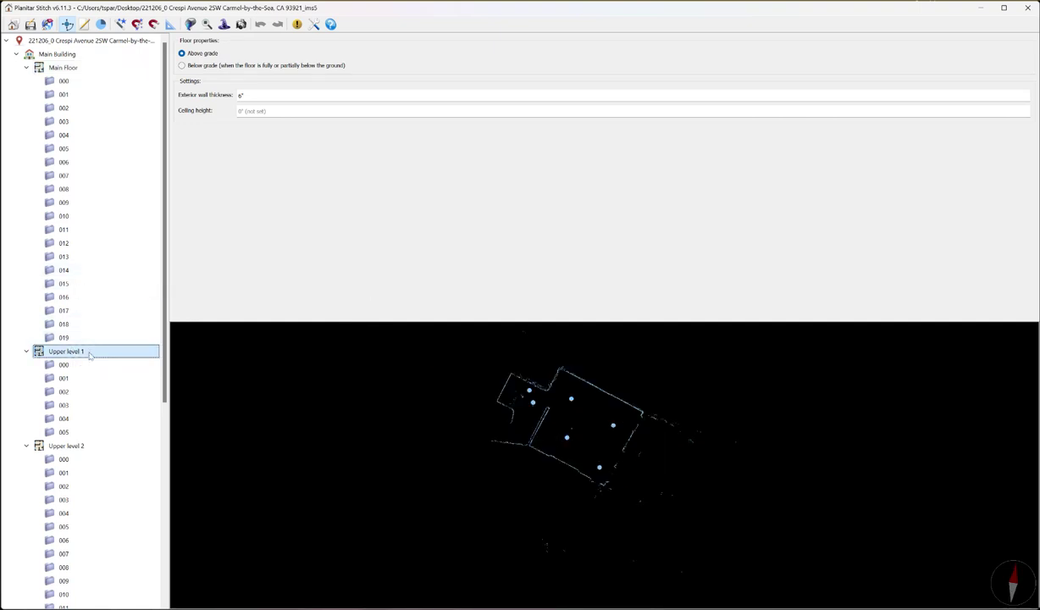
left_click(77, 444)
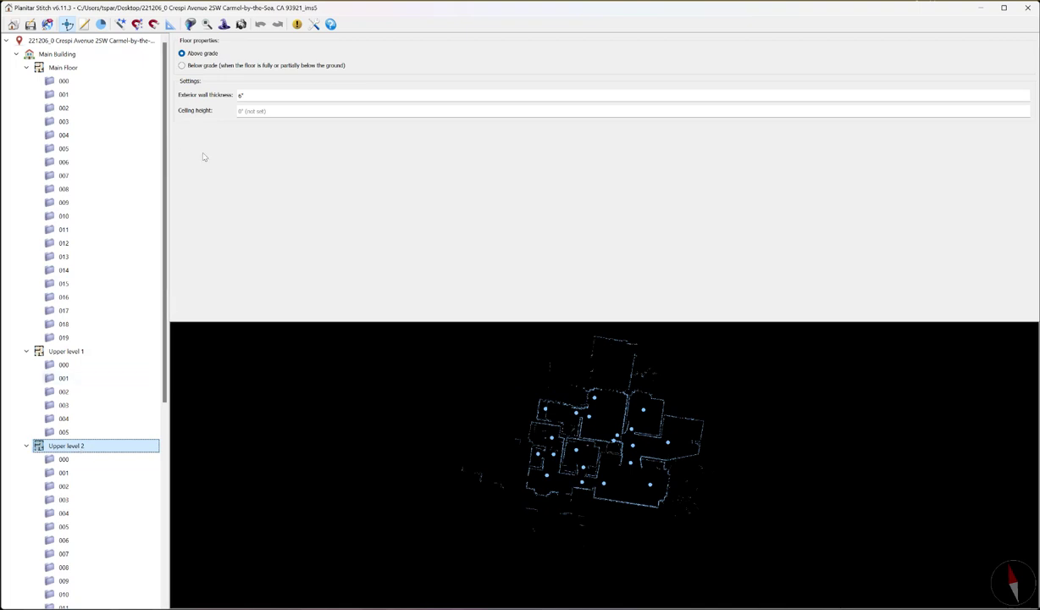
scroll(111, 355, "down", 8)
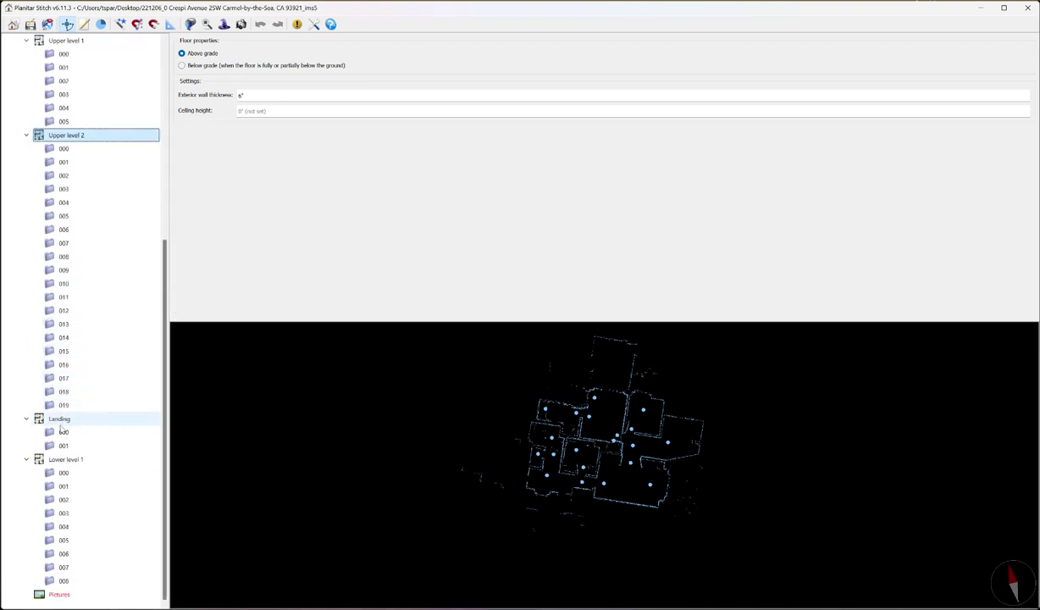
left_click(59, 419)
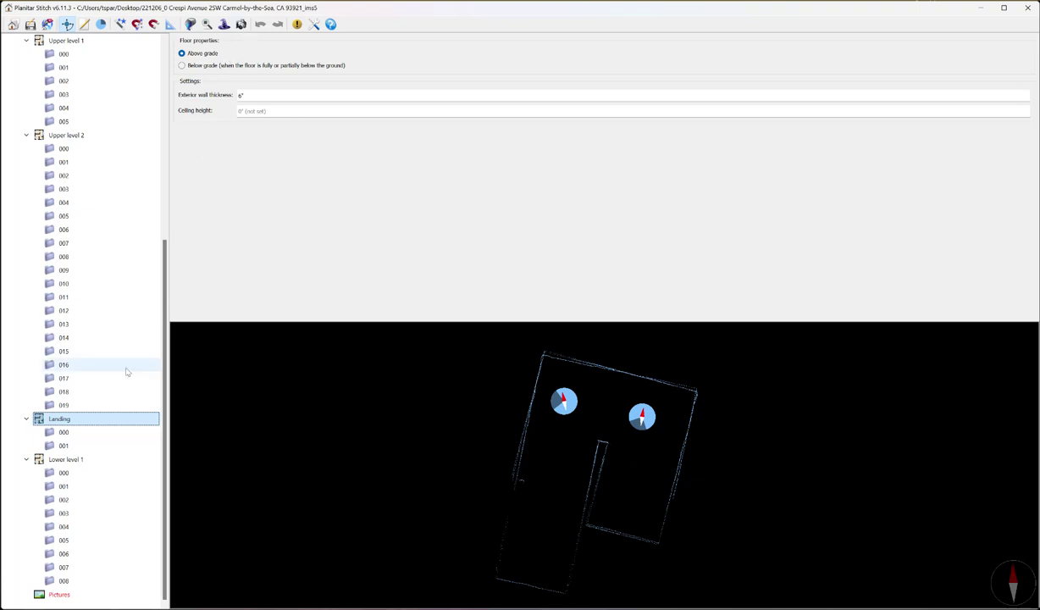
left_click(75, 459)
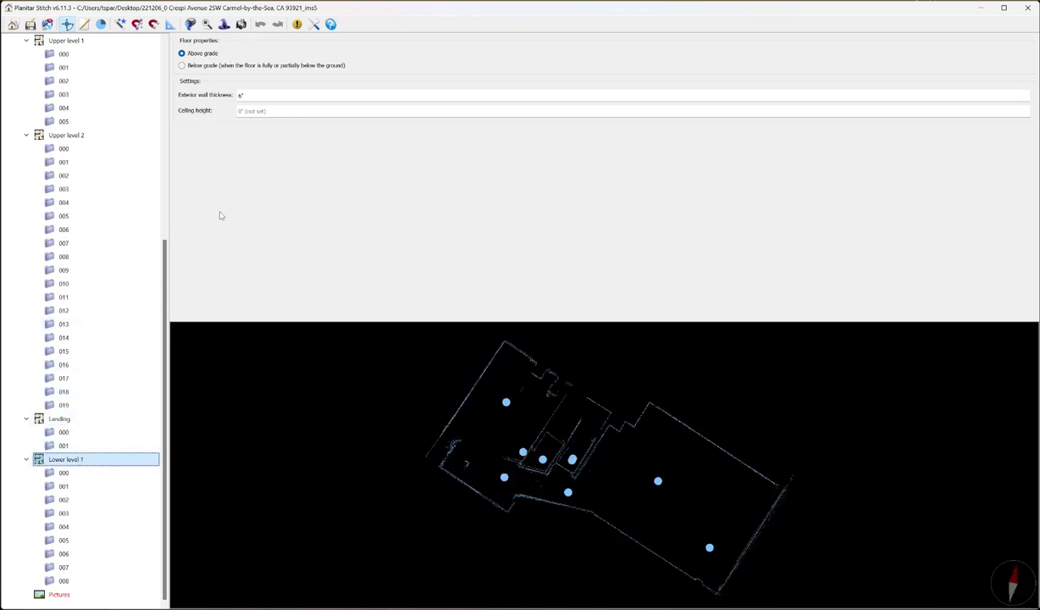
left_click(417, 434)
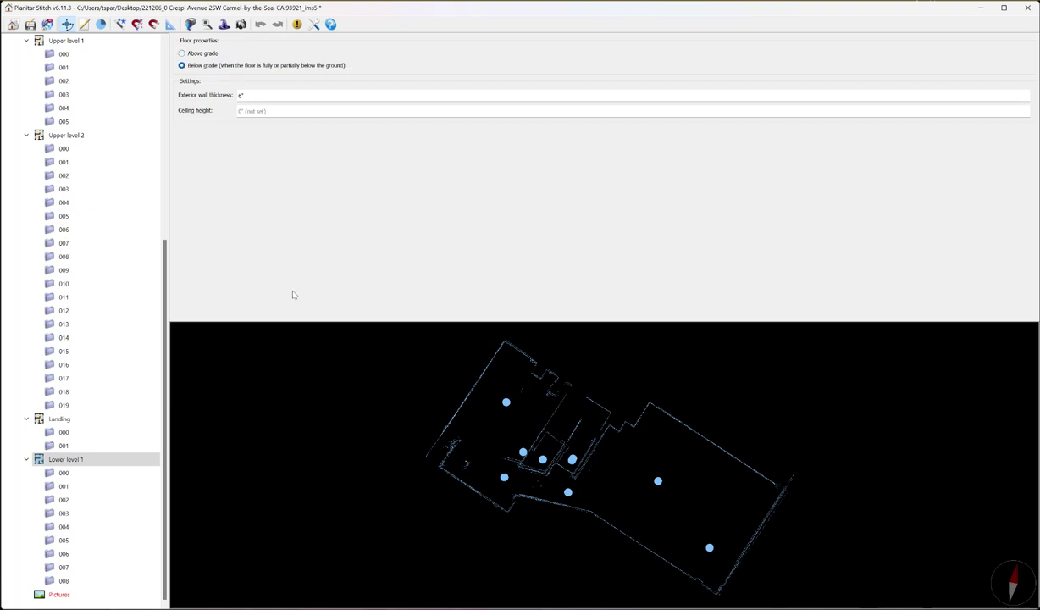
Step: Arrange all Main Floor scans starting from scan 000, accepting all proposed scan positions at once
scroll(132, 331, "up", 8)
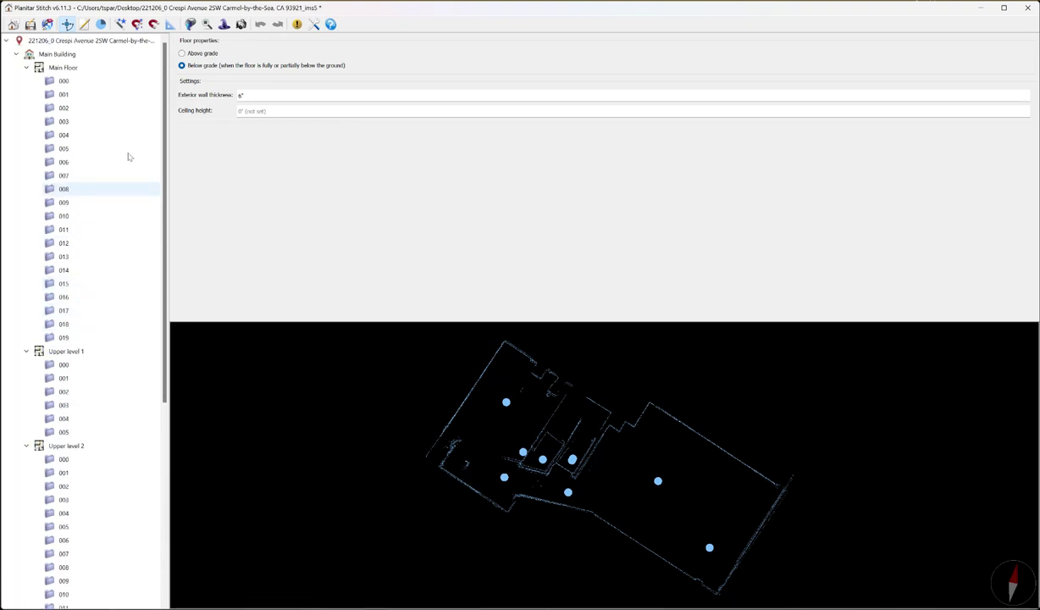
left_click(85, 80)
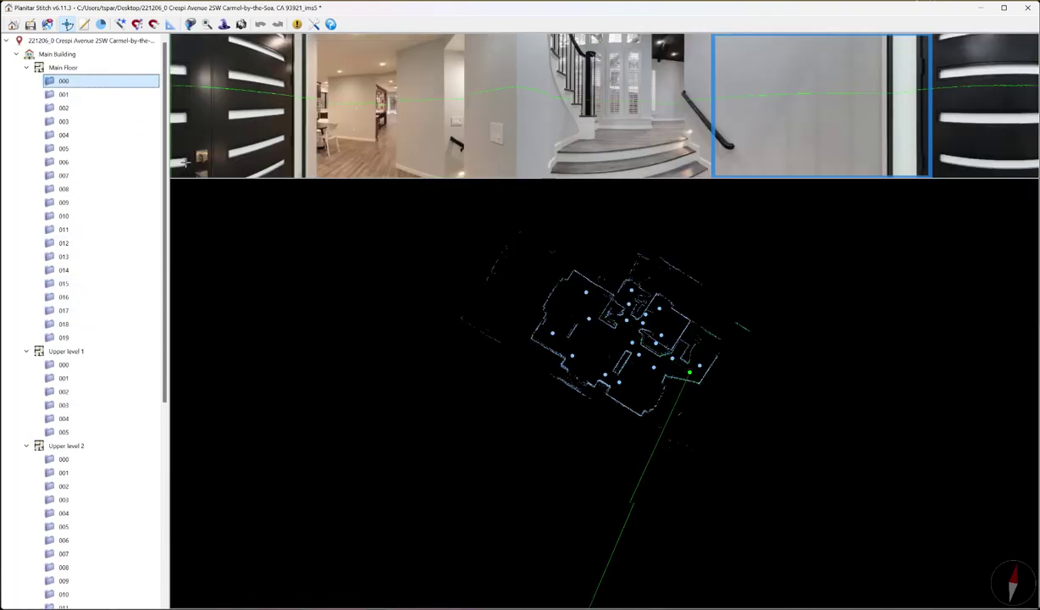
left_click_drag(439, 286, 330, 382)
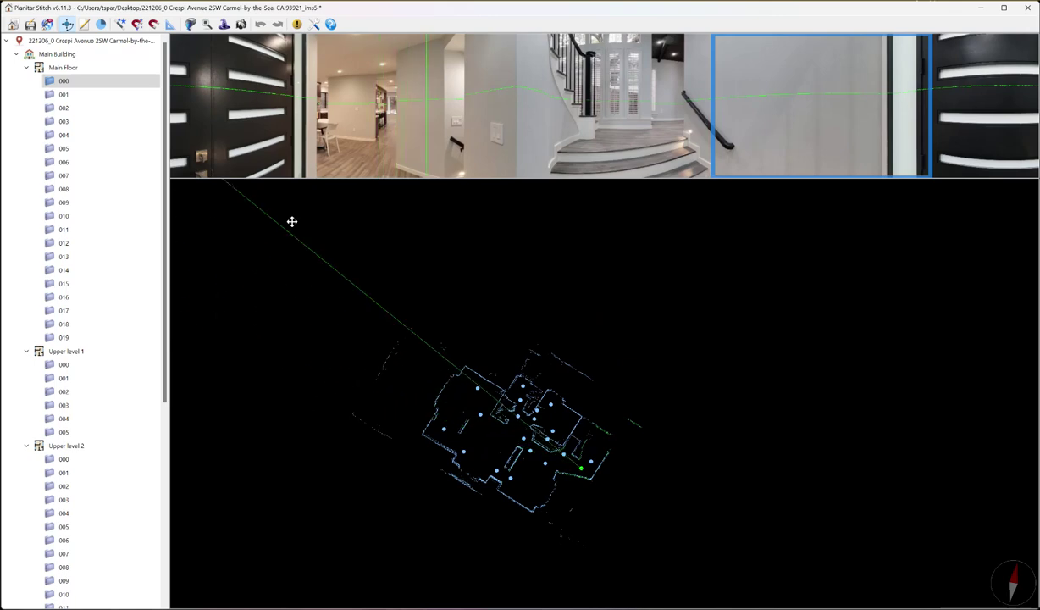
left_click(120, 24)
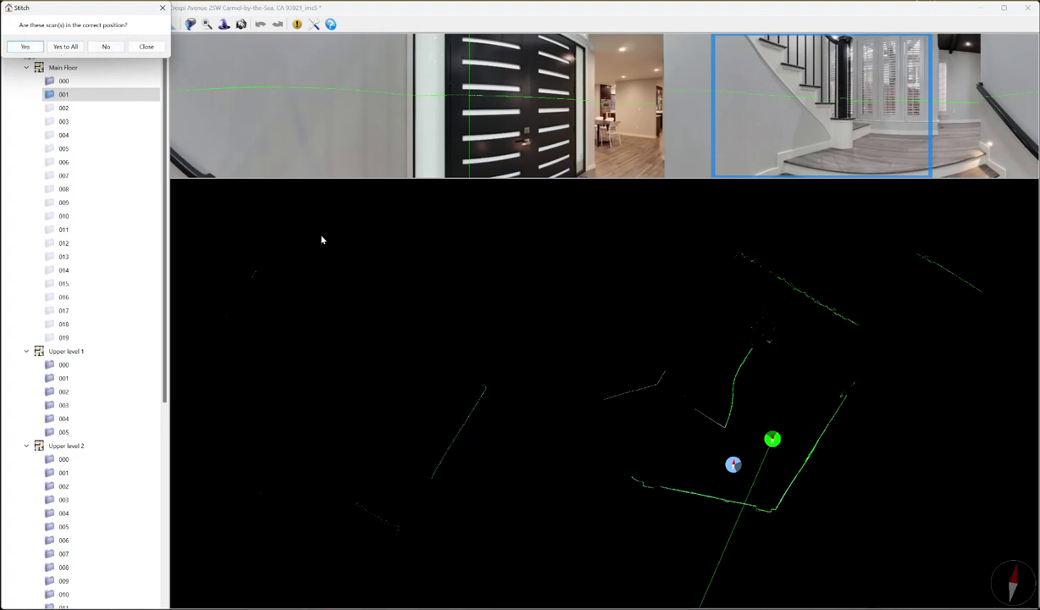
left_click(65, 46)
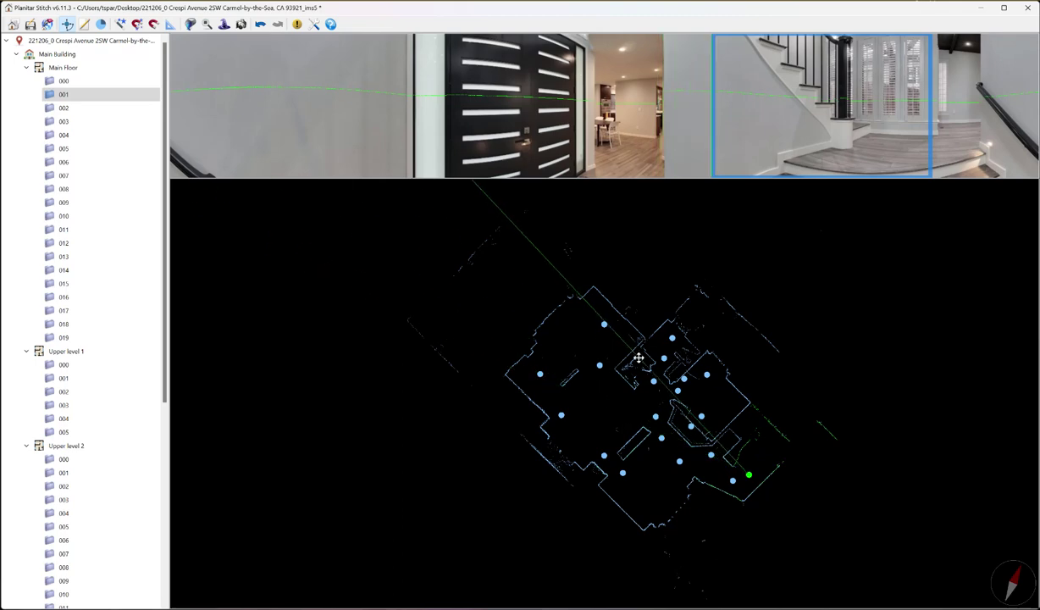
Step: Inspect the arranged Main Floor wall lines up close, and undo the arrangement to compare them with the original layout
scroll(611, 424, "up", 5)
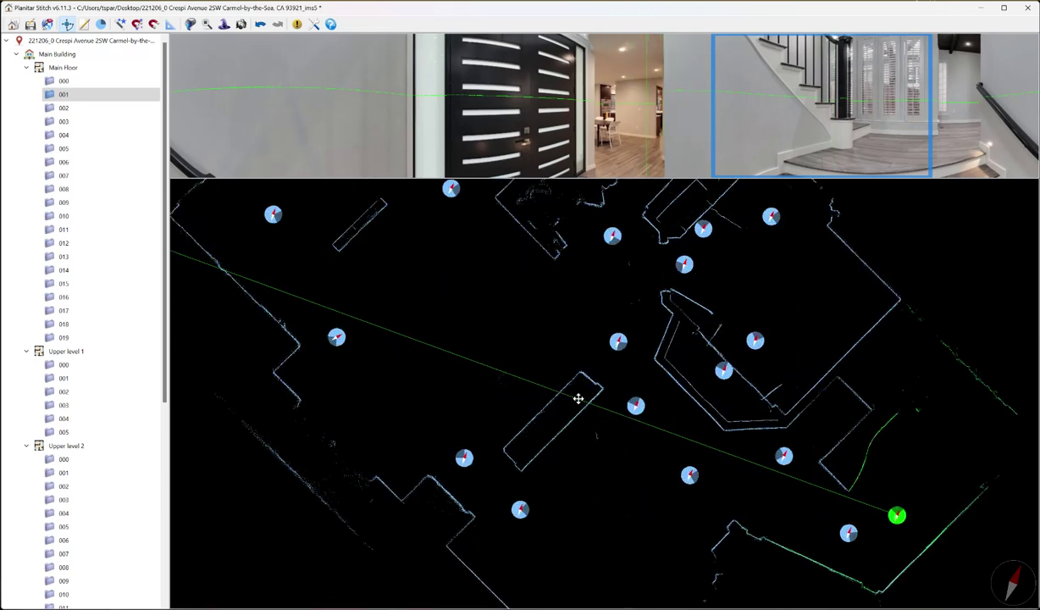
scroll(579, 399, "up", 2)
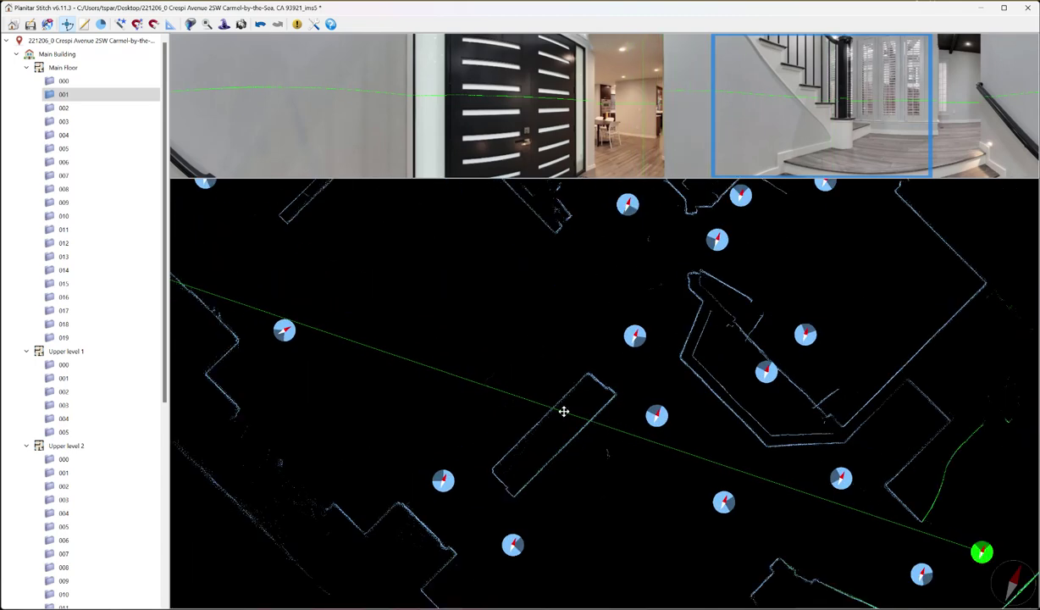
scroll(552, 406, "up", 1)
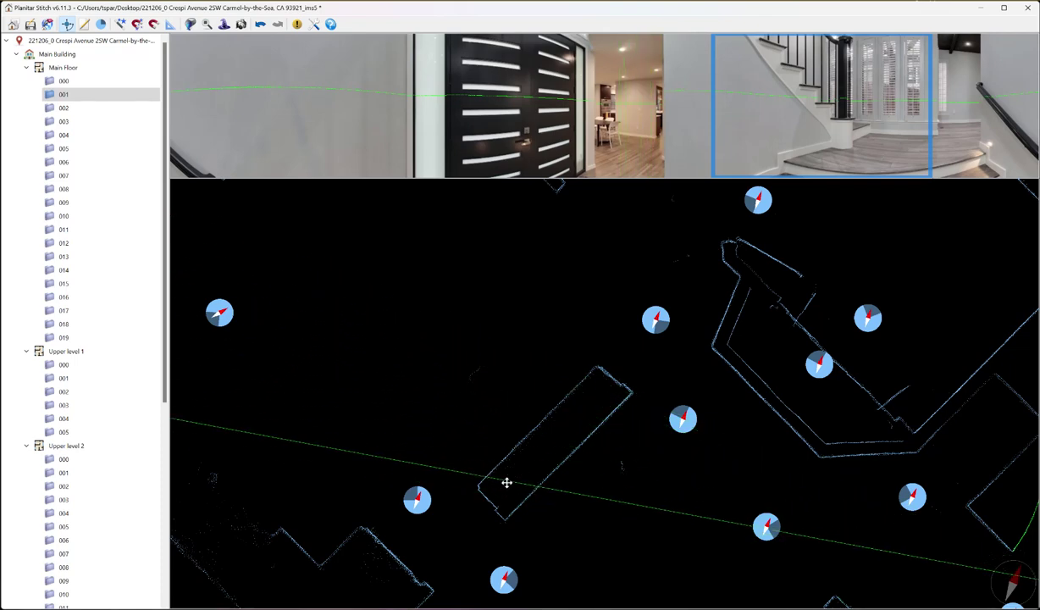
left_click(600, 432)
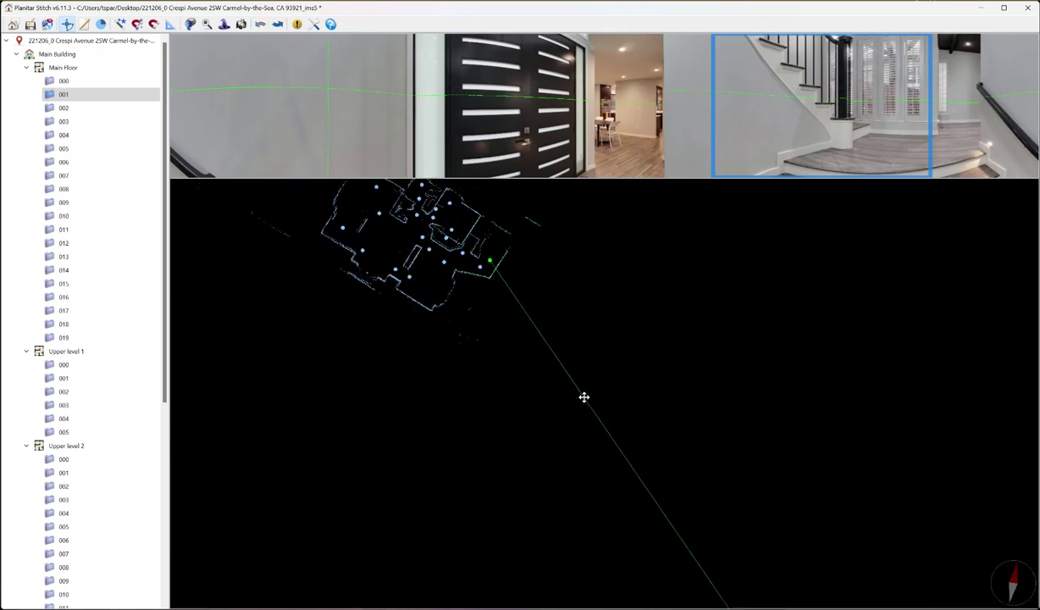
scroll(542, 364, "up", 10)
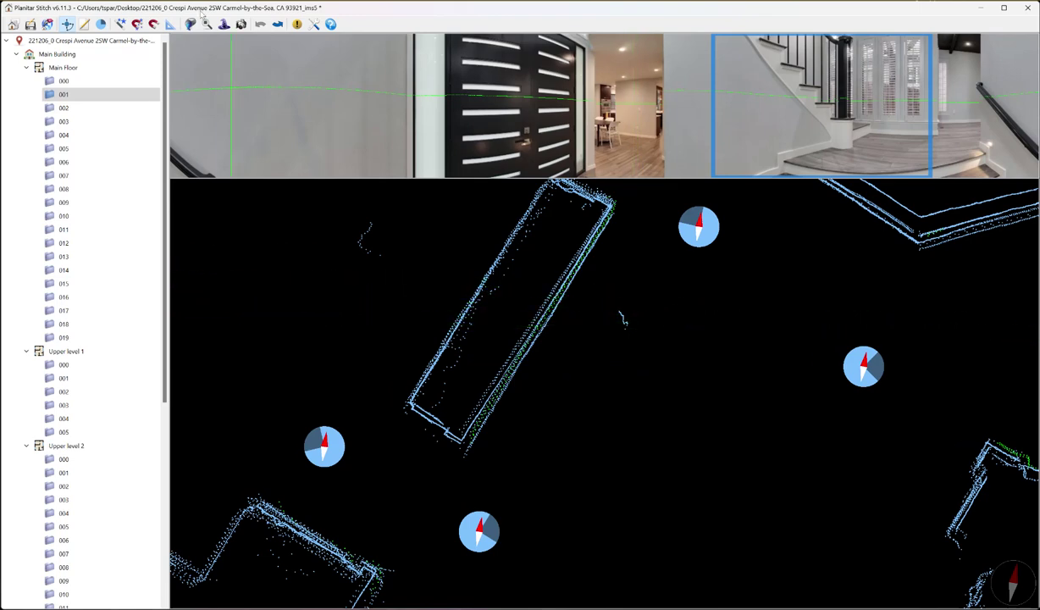
scroll(527, 410, "down", 8)
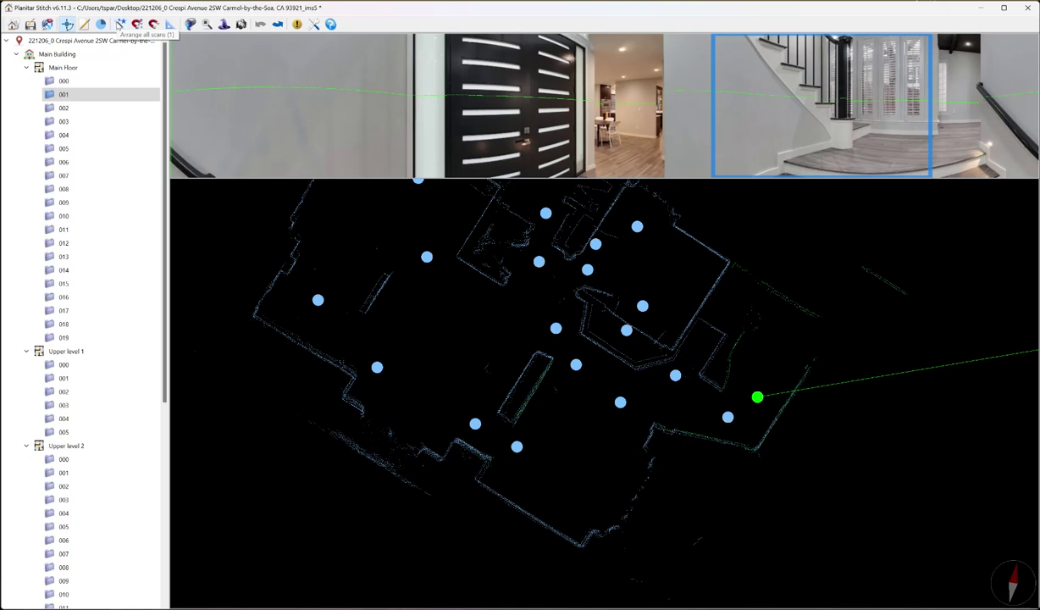
left_click_drag(423, 330, 446, 409)
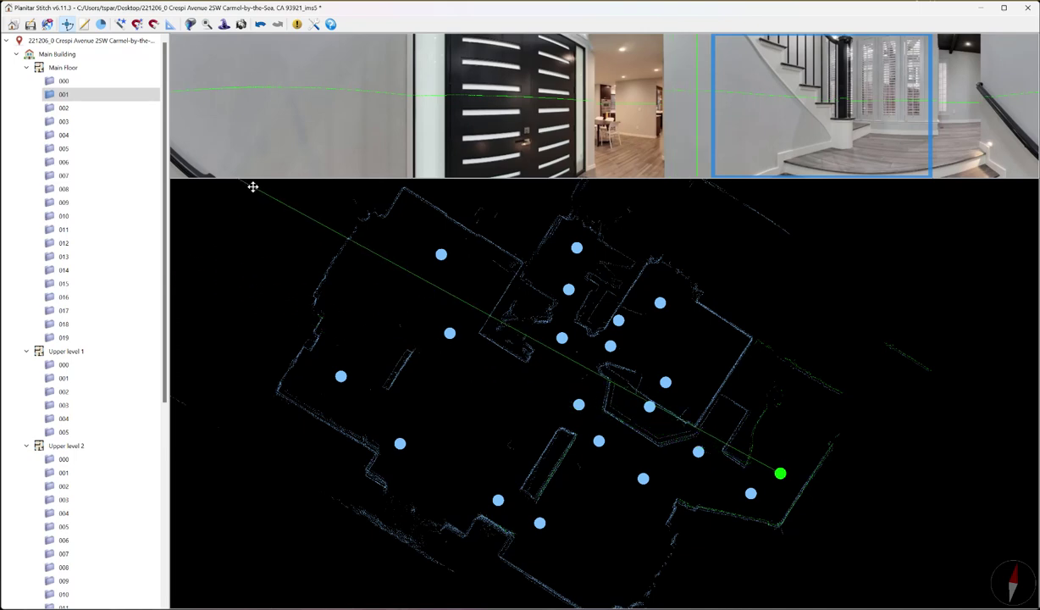
Step: Rearrange all Main Floor scans from scan 000 and accept every proposed position
left_click(74, 79)
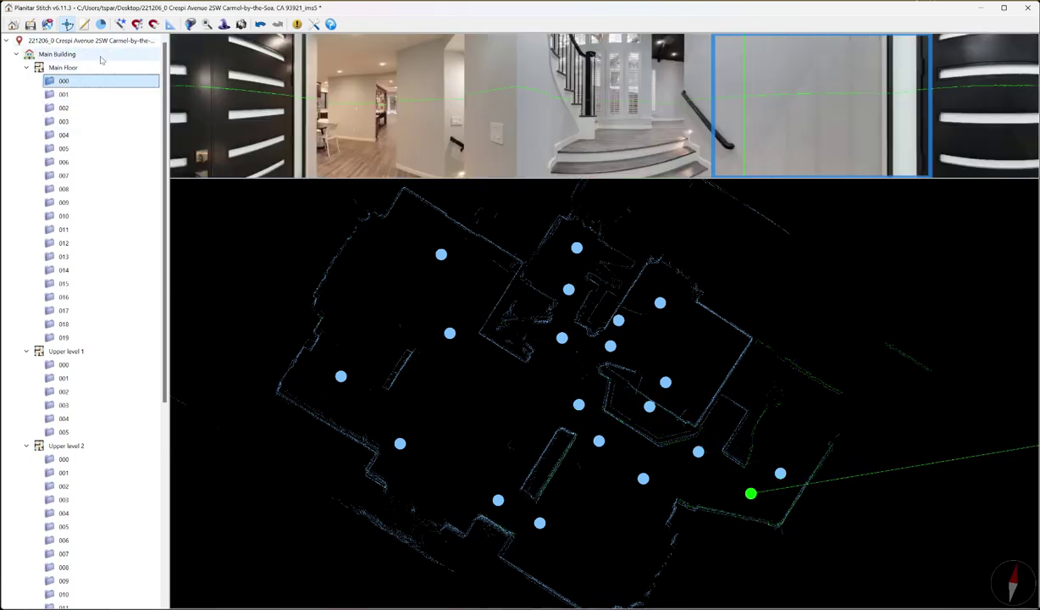
left_click(115, 27)
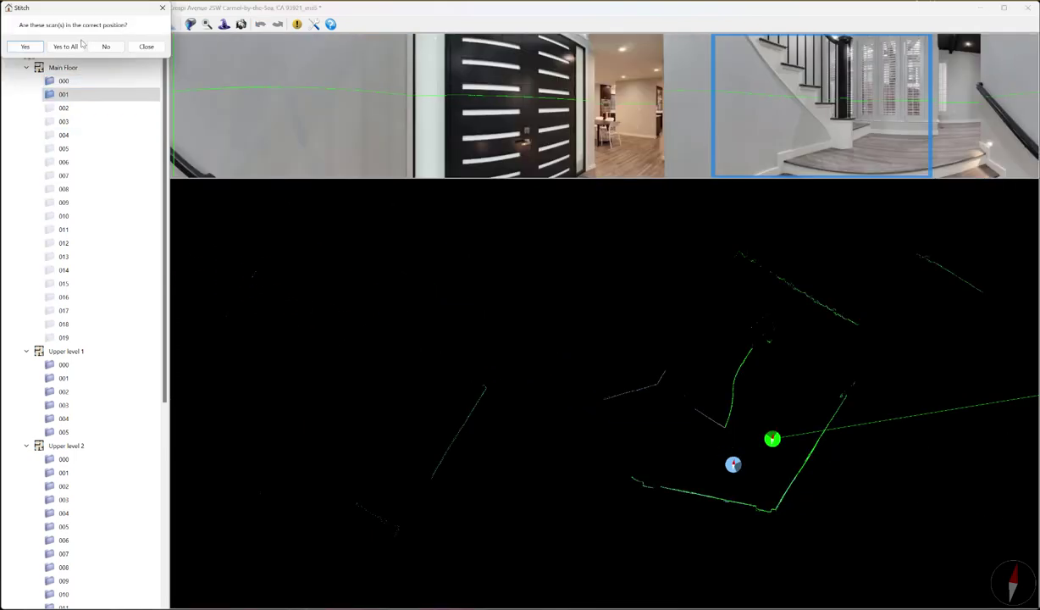
left_click(81, 45)
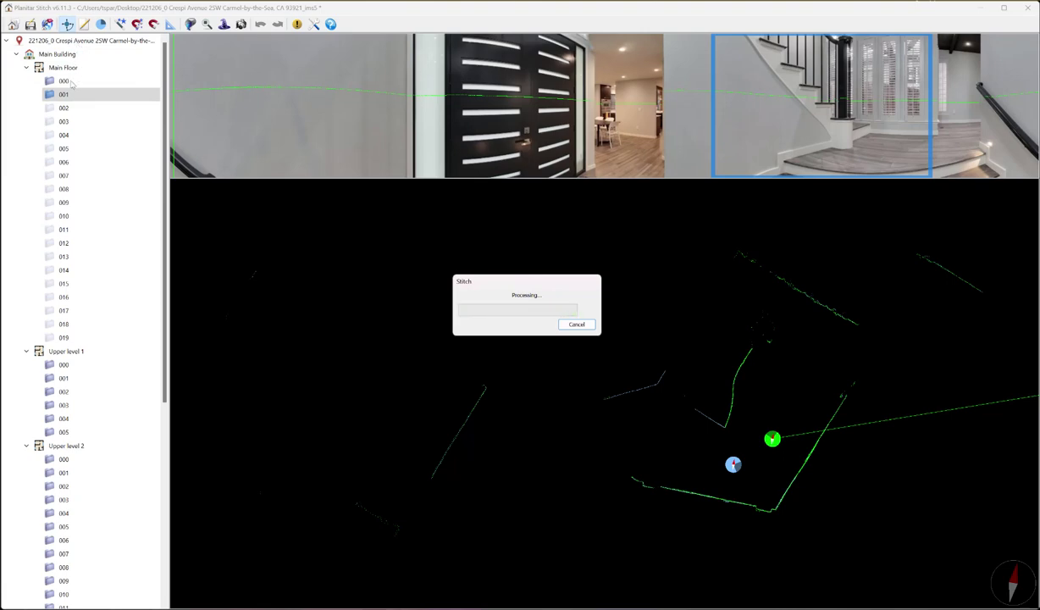
Step: Look over the panorama of Main Floor scan 000 and set that scan as the initial pano
left_click(72, 83)
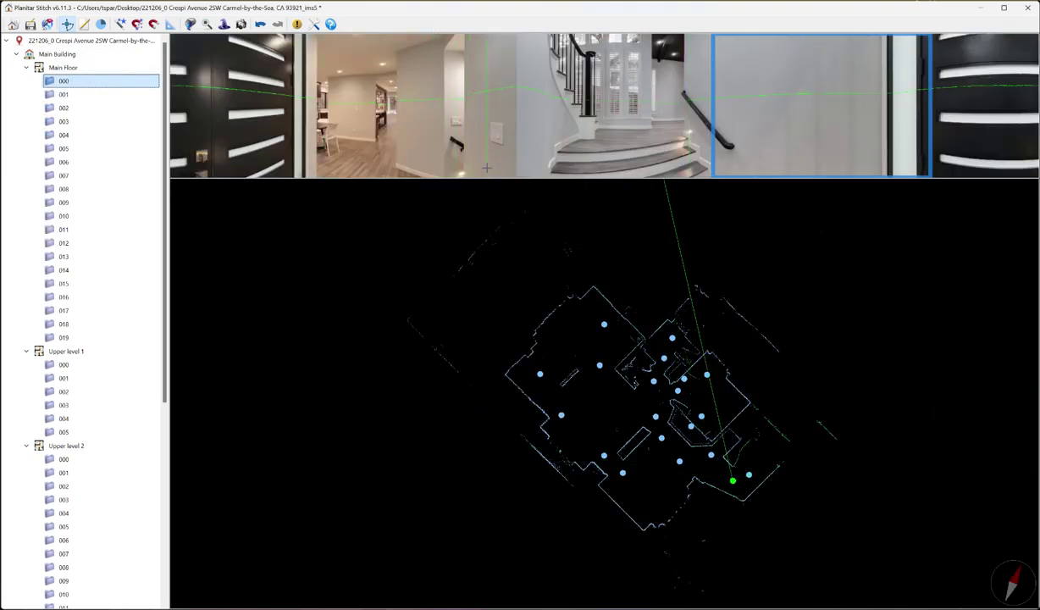
left_click_drag(477, 113, 477, 67)
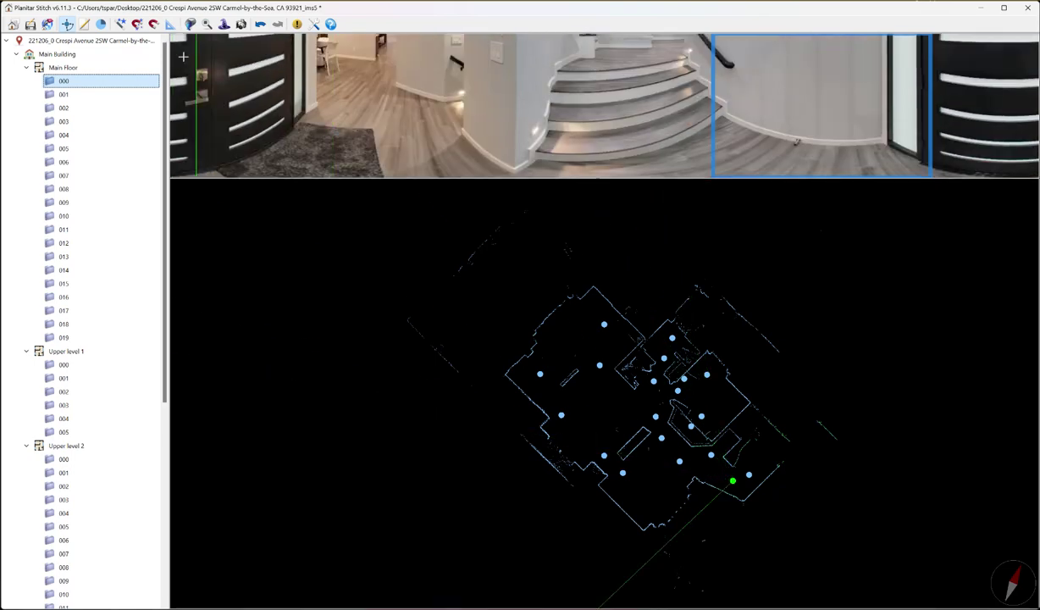
right_click(96, 79)
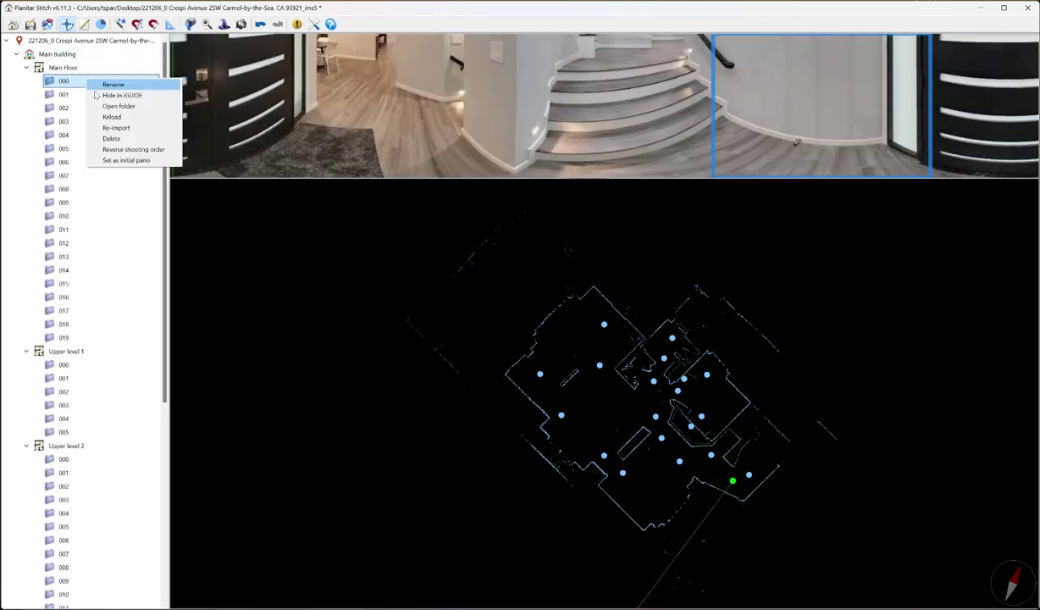
left_click(142, 161)
Step: Review the panoramas of Main Floor scans 001 to 016 one after another to judge which belong in the tour
left_click(106, 96)
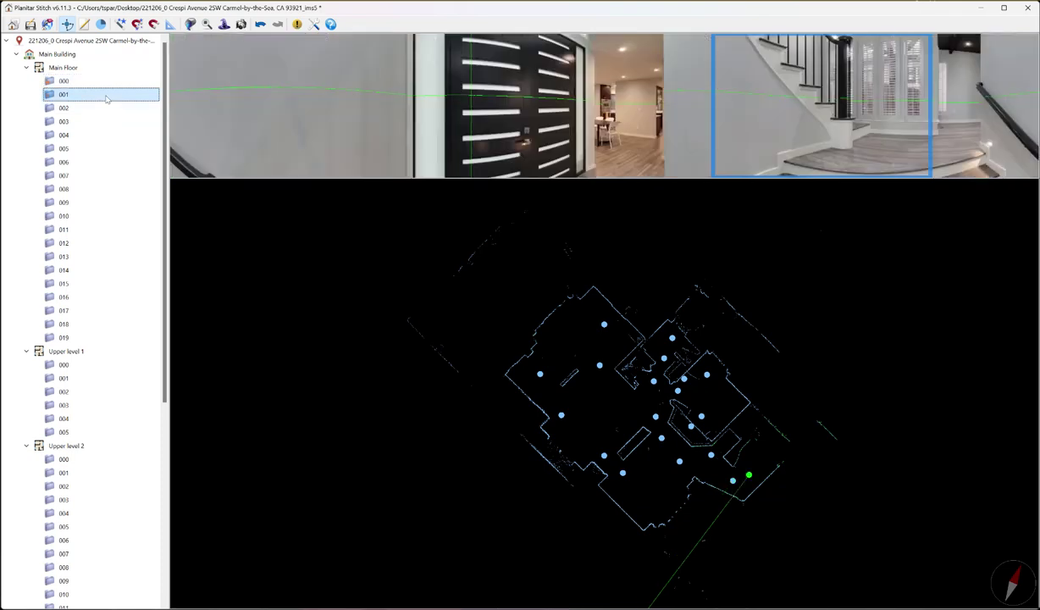
key("Down")
key("Down")
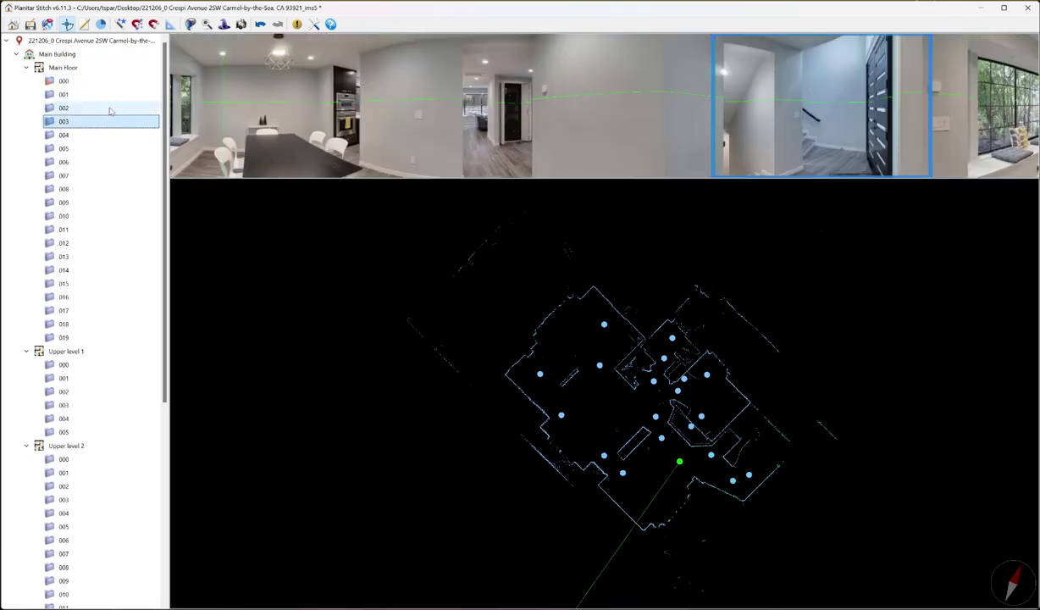
key("Down")
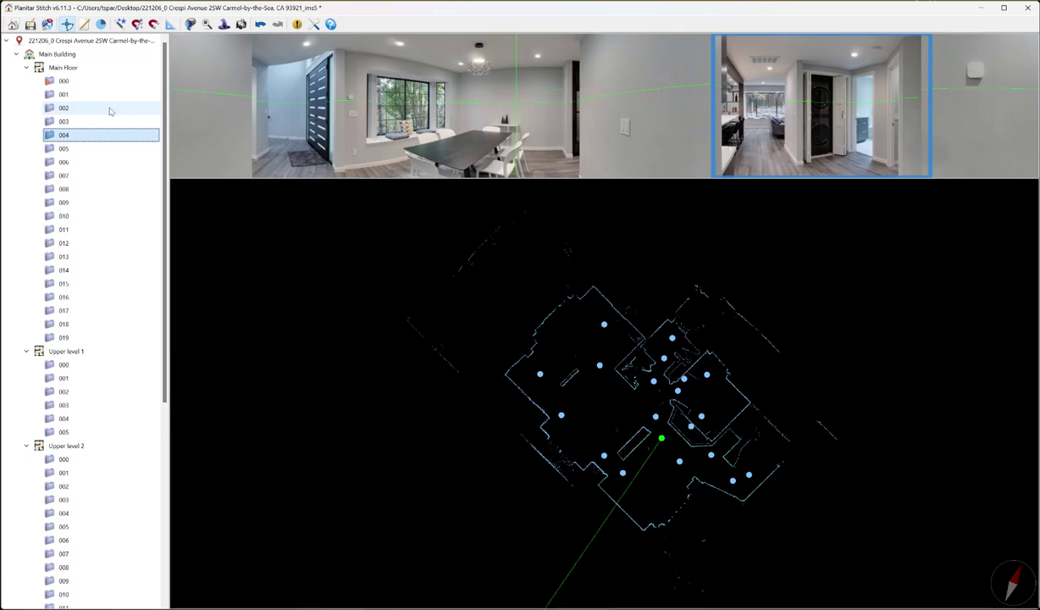
key("Down")
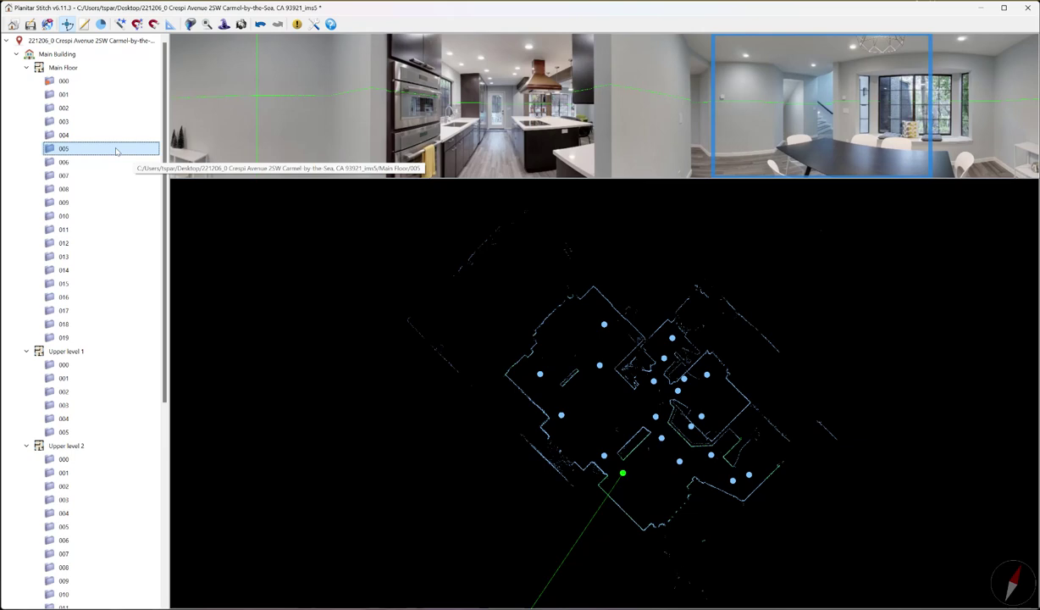
key("Down")
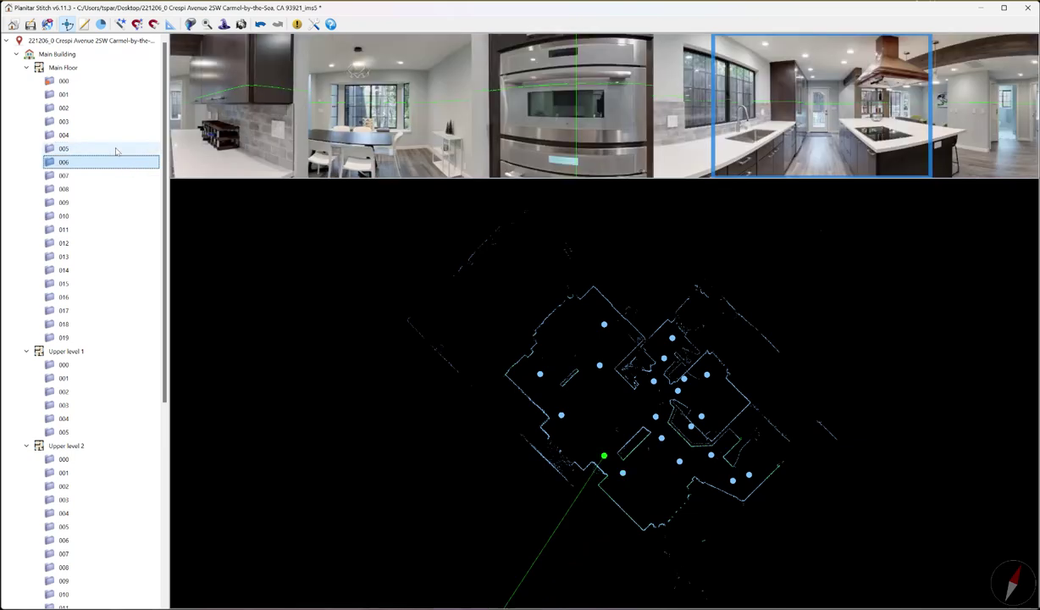
key("Down")
key("Down")
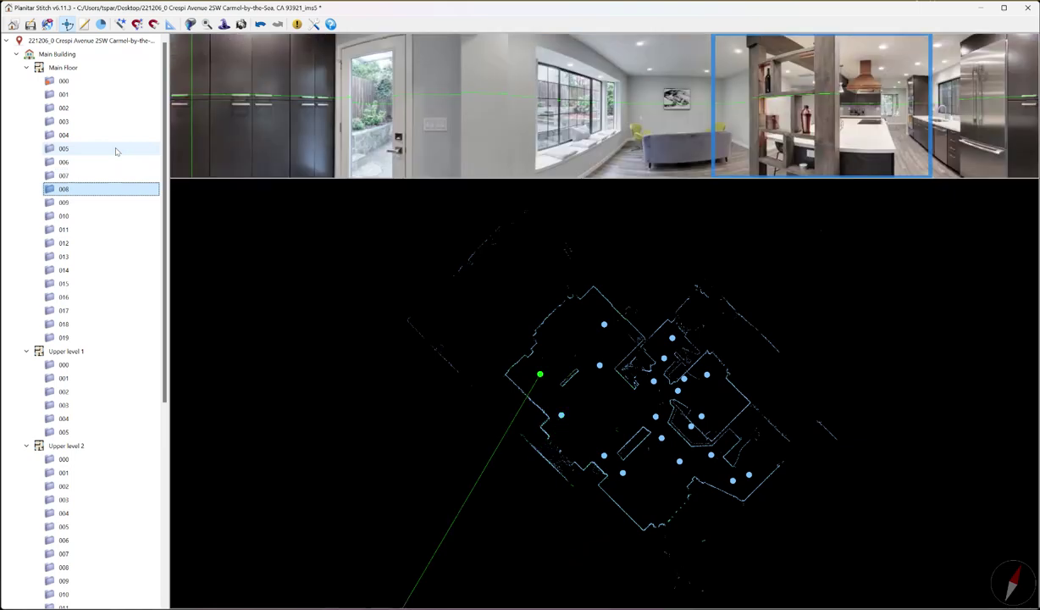
key("Down")
key("Down")
key("Down")
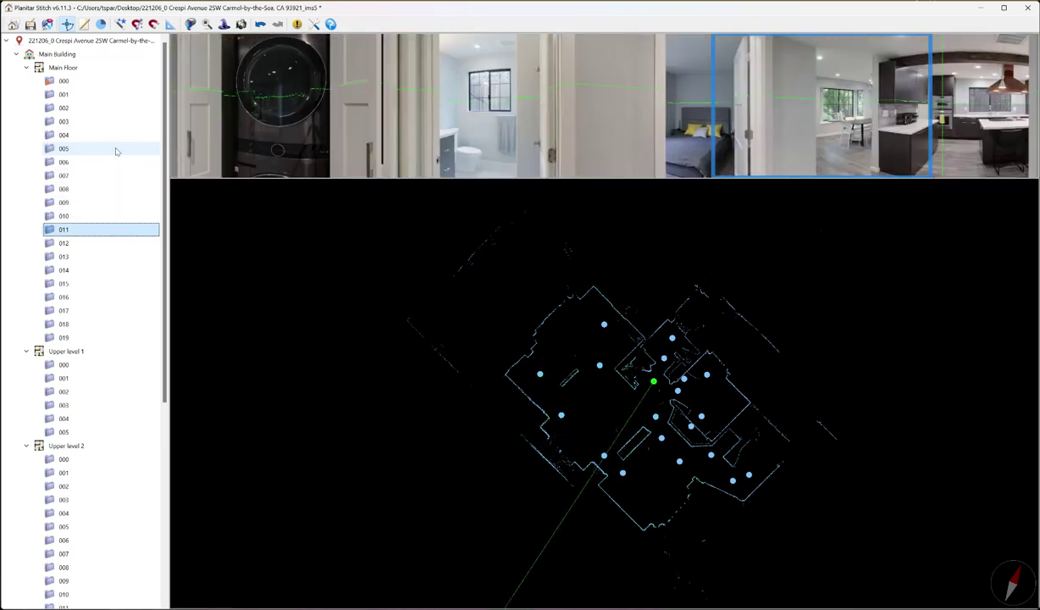
key("Down")
key("Down")
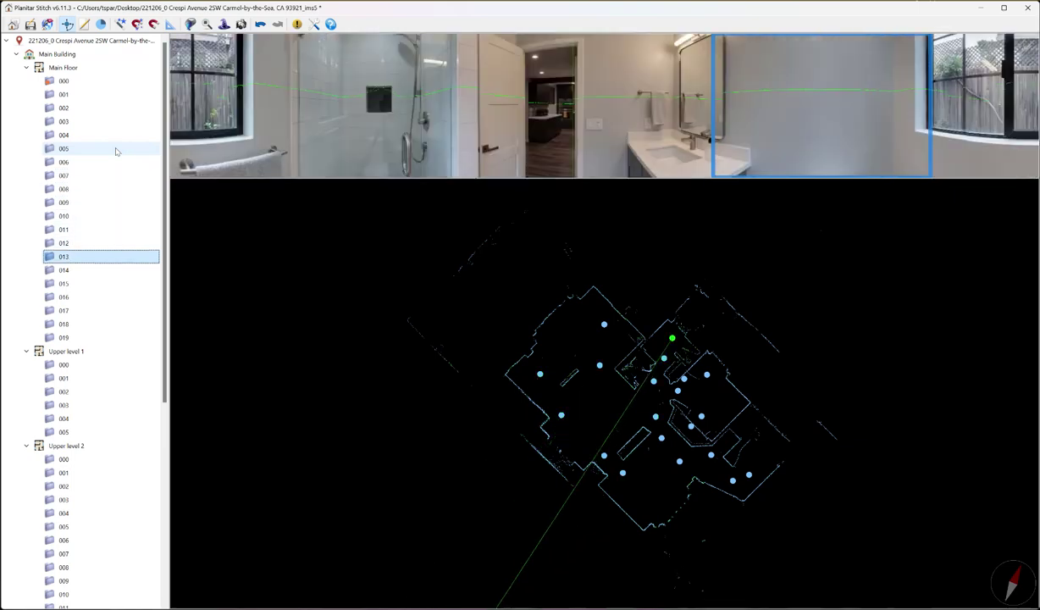
key("Down")
key("Down")
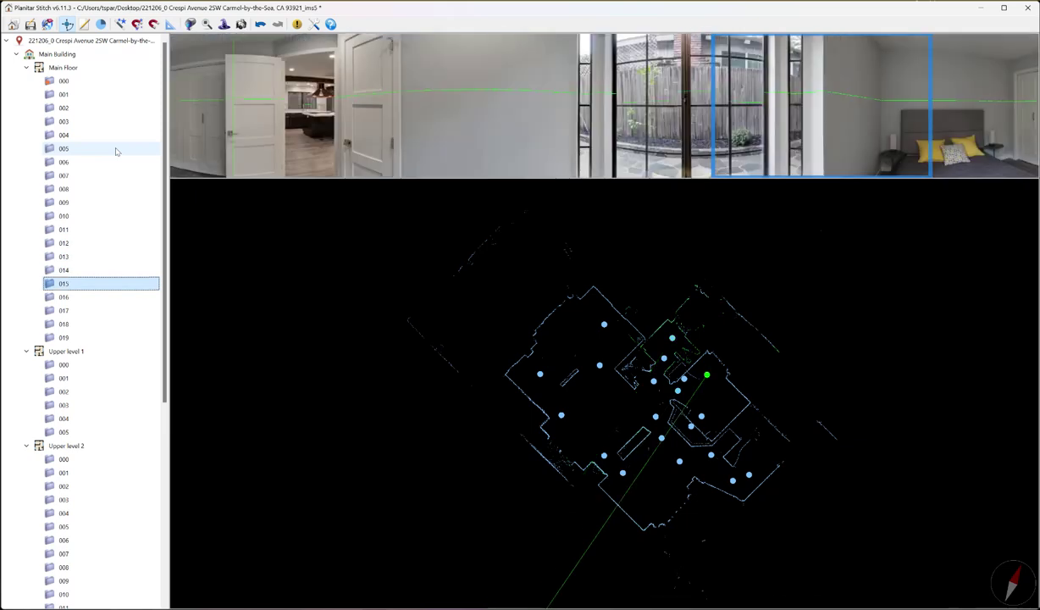
key("Down")
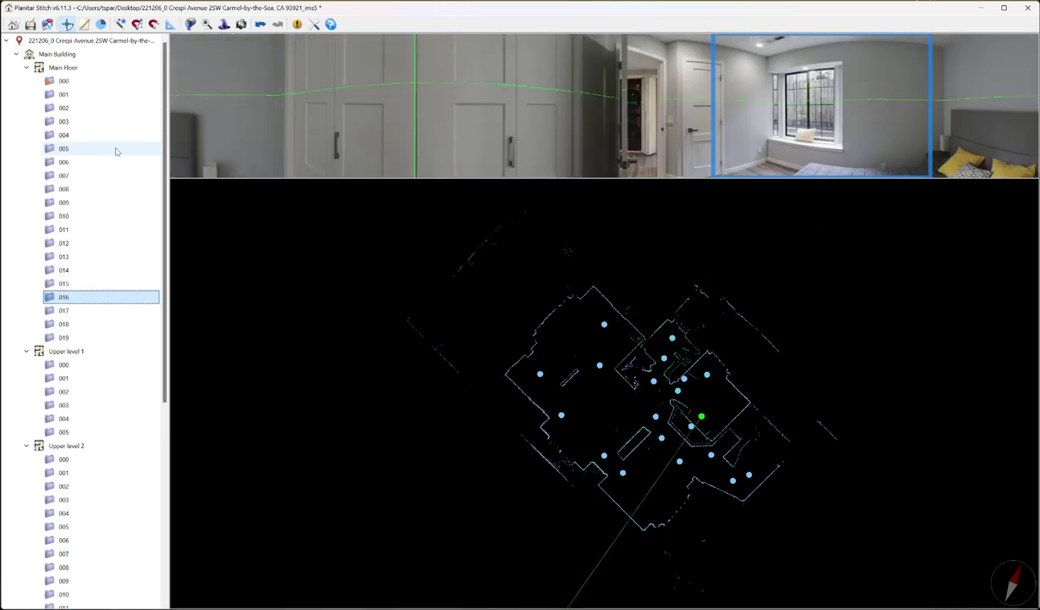
Step: Hide the Main Floor closet scans 017 and 018 in iGUIDE
key("Down")
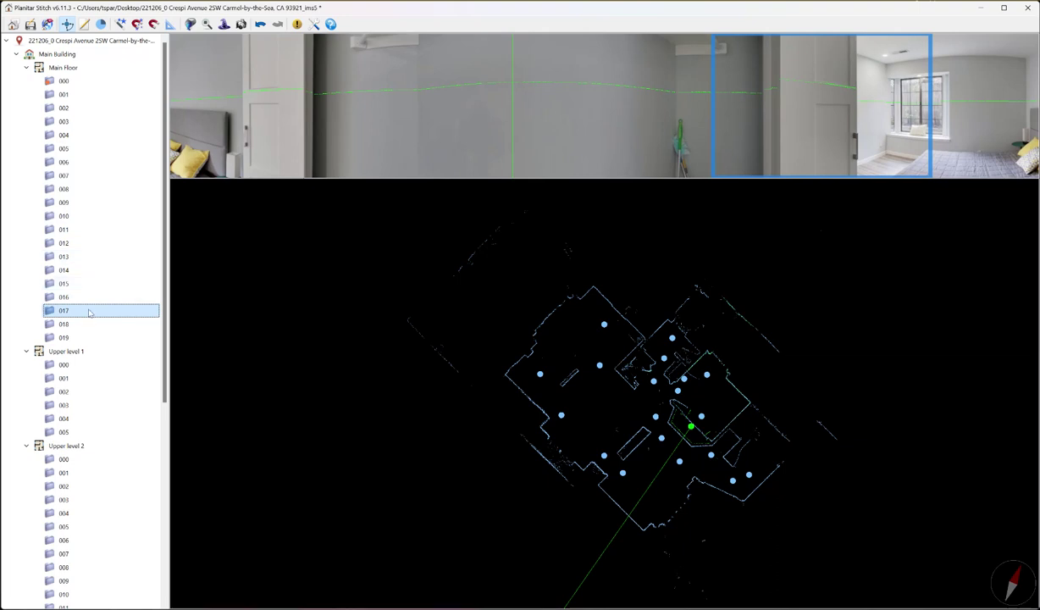
right_click(89, 313)
left_click(91, 325)
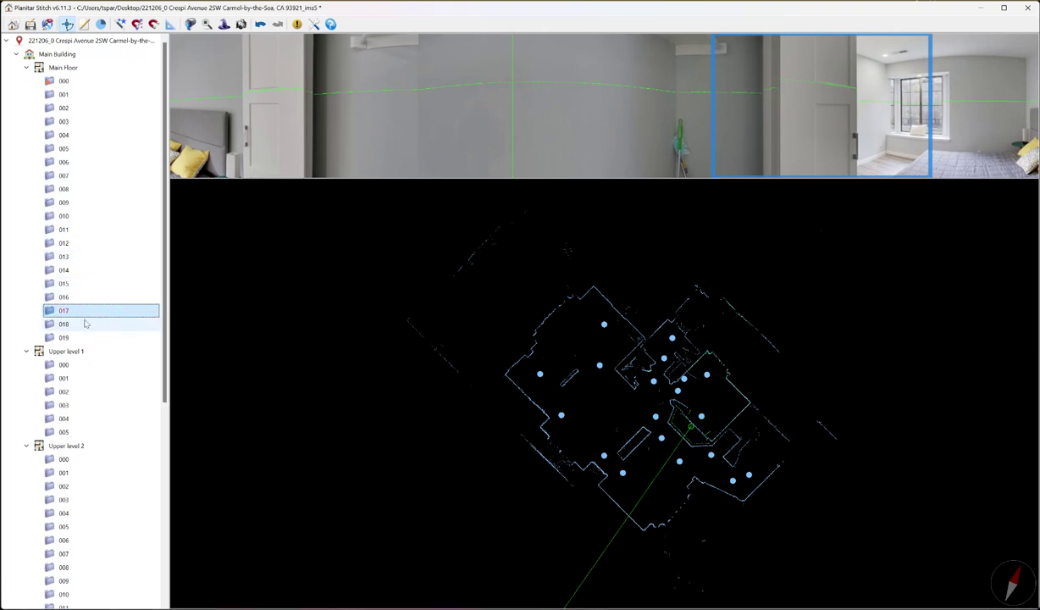
left_click(84, 326)
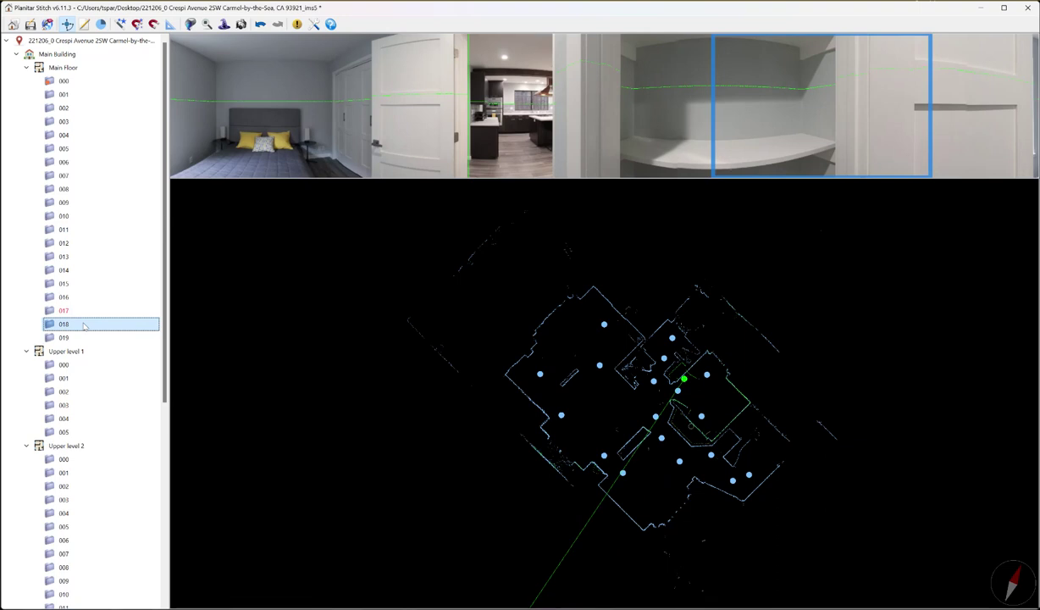
right_click(84, 325)
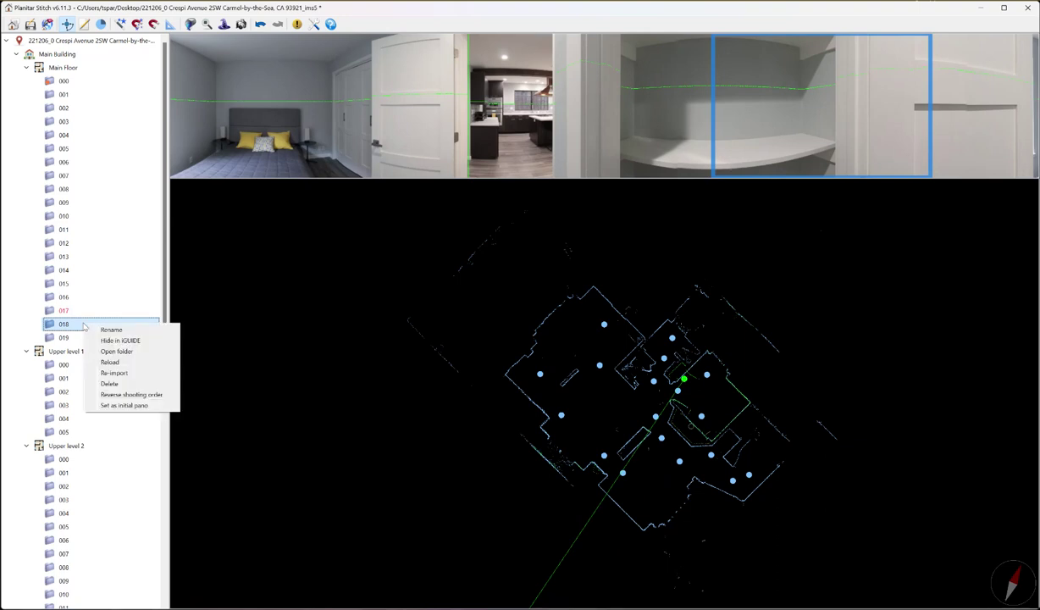
left_click(135, 341)
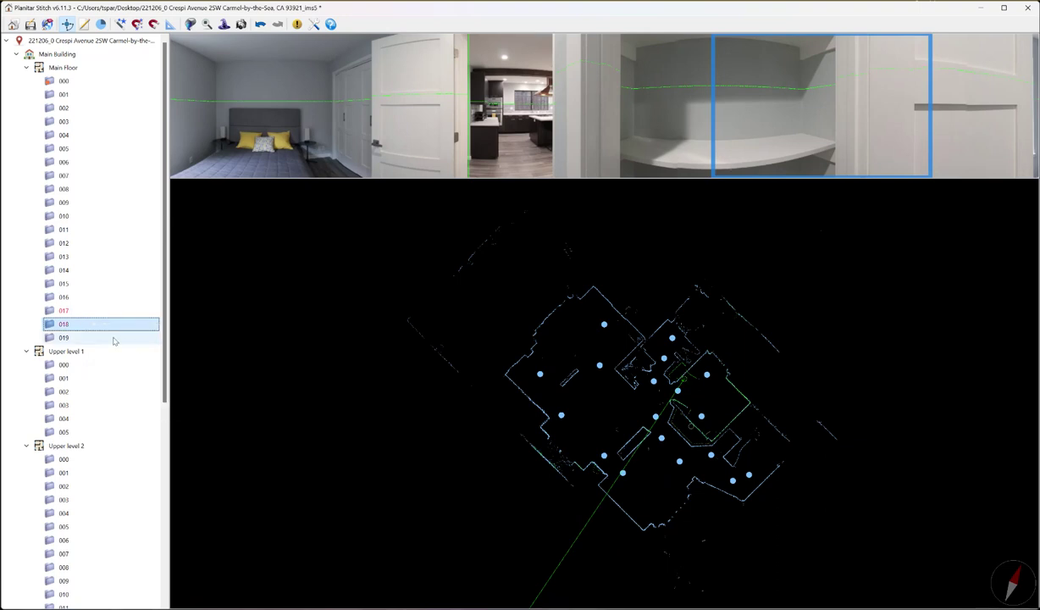
Step: Check Main Floor scans 019 and 001 and examine the options available for scan 019
left_click(114, 338)
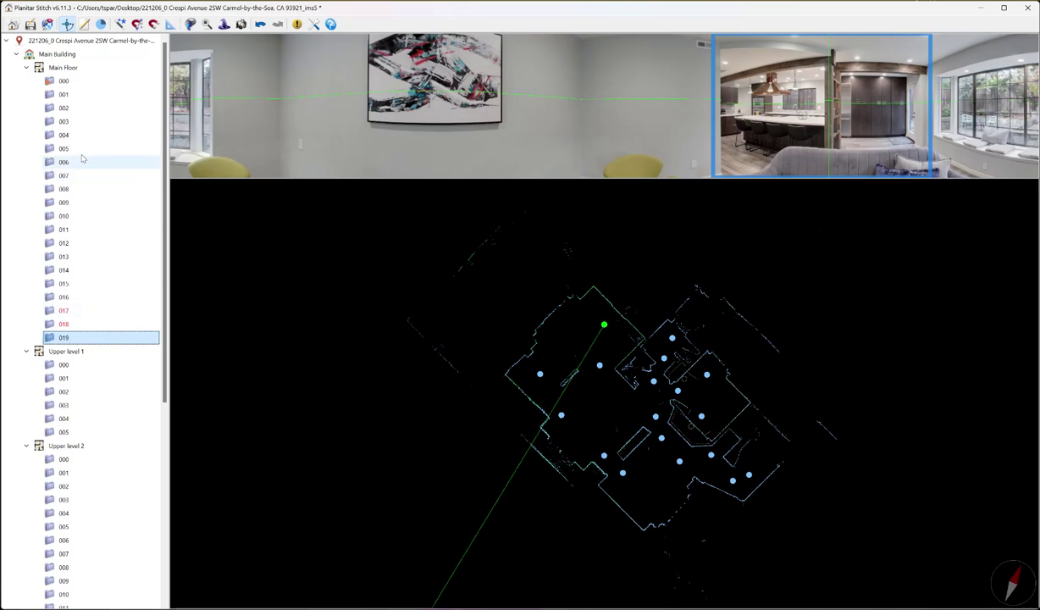
left_click(77, 94)
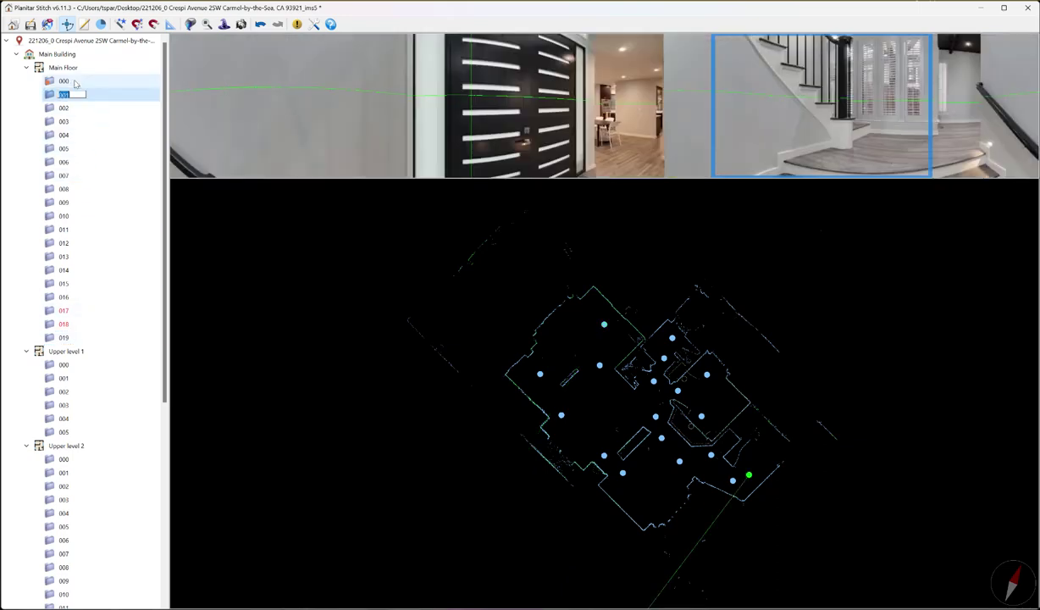
left_click(74, 80)
left_click(74, 91)
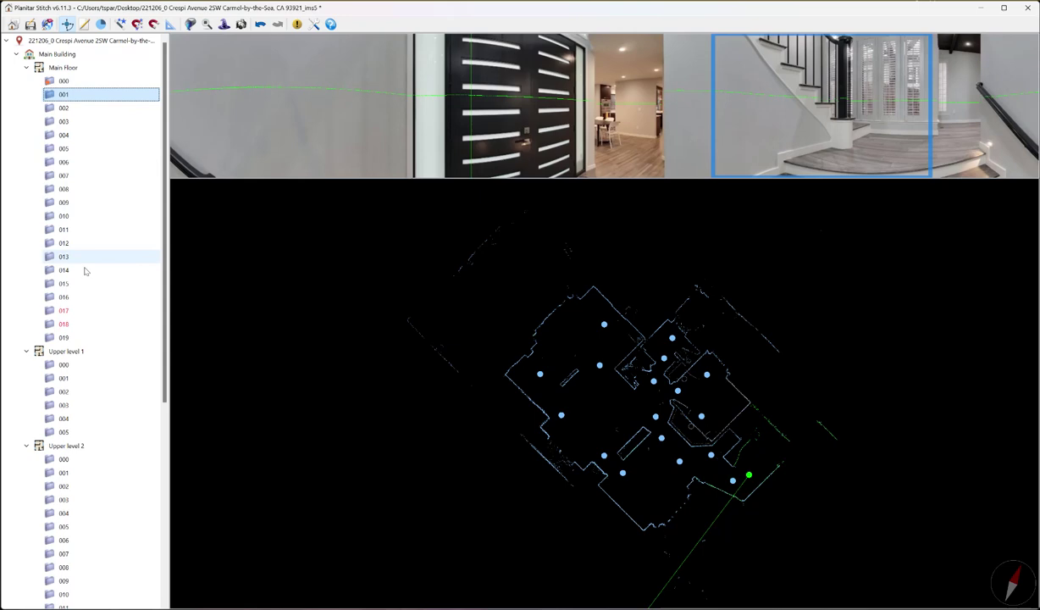
left_click(86, 338)
right_click(86, 338)
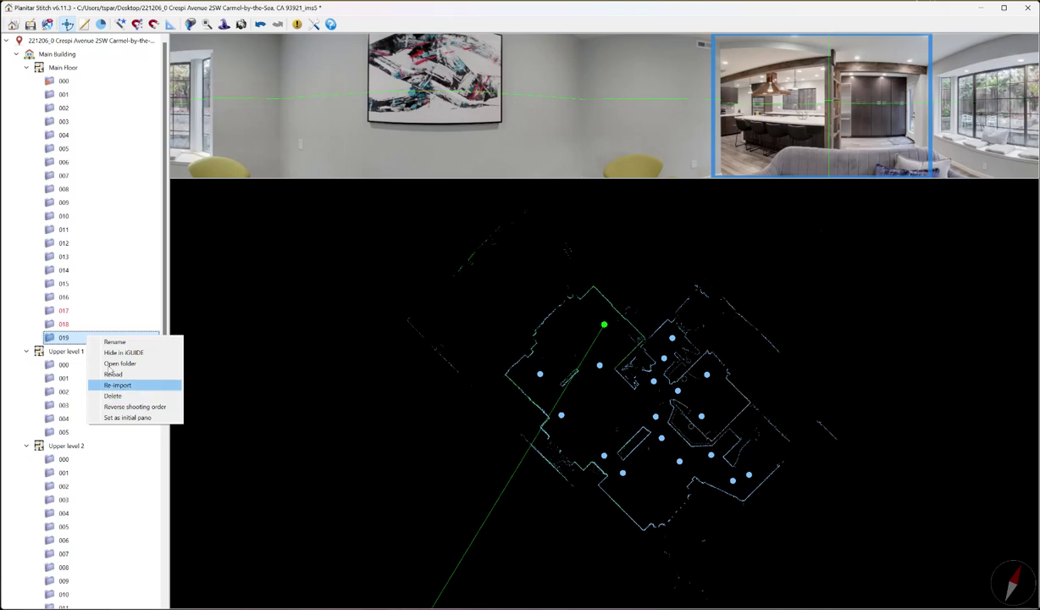
left_click(90, 311)
left_click(85, 338)
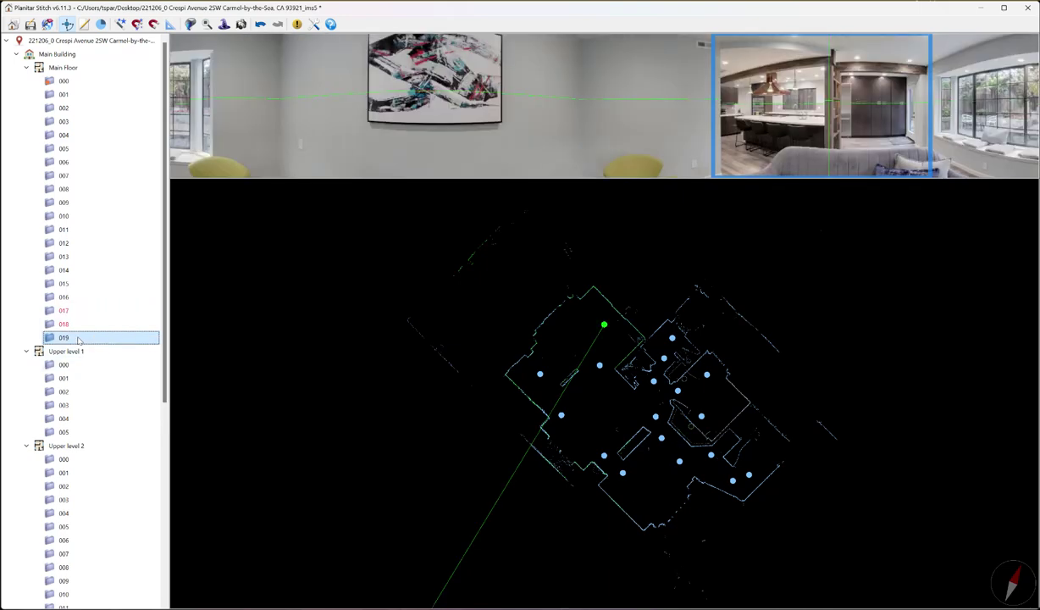
right_click(90, 338)
Step: Review the Upper level 1 layout and step through its scan panoramas from scan 000
left_click(66, 365)
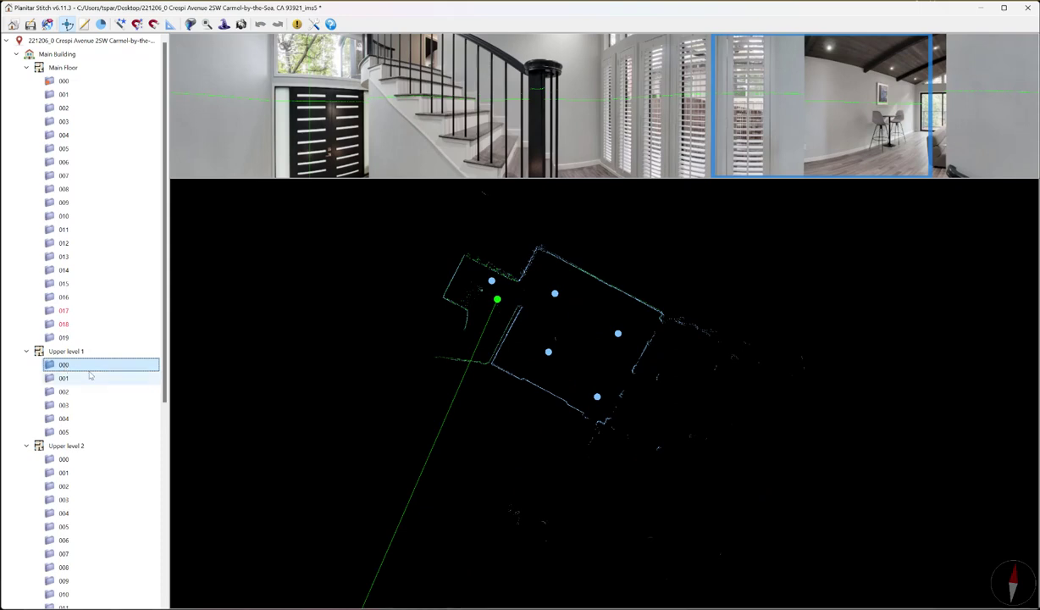
left_click(90, 378)
key("Down")
key("Down")
key("Down")
key("Down")
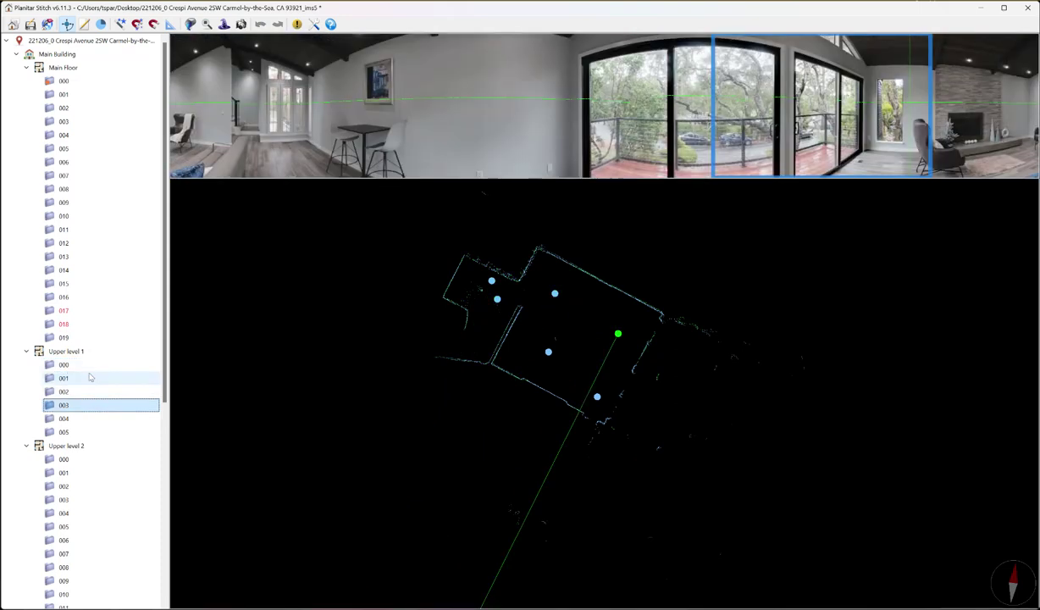
Step: Arrange all Upper level 1 scans starting from scan 000, accepting all proposed positions at once
key("Up")
key("Up")
key("Up")
key("Up")
key("Up")
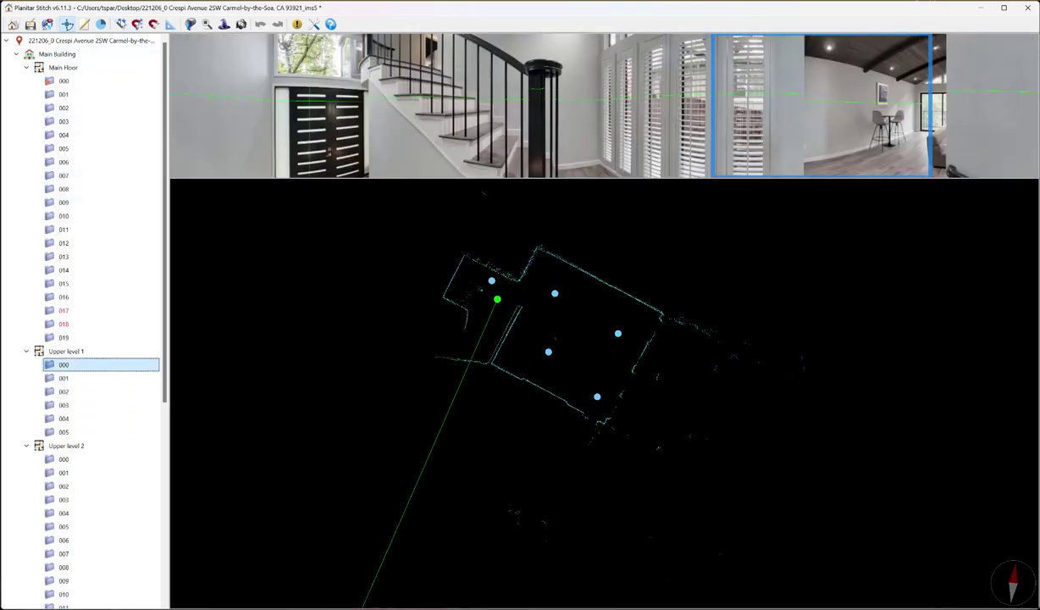
left_click(121, 24)
left_click(67, 46)
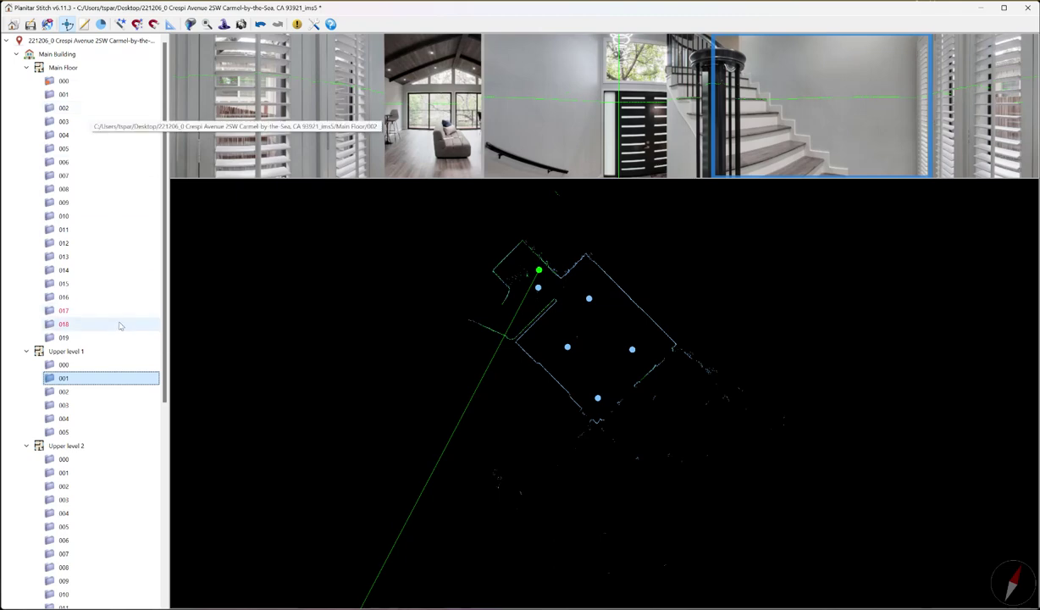
Step: Arrange all Upper level 2 scans starting from scan 000, accepting all proposed positions at once
left_click(66, 457)
scroll(95, 408, "down", 4)
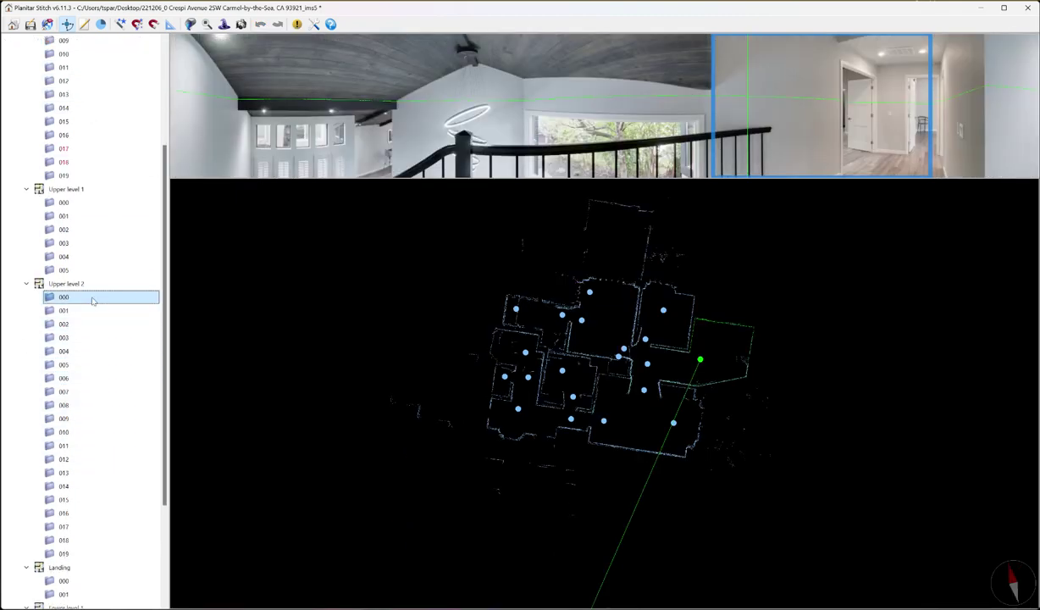
left_click(123, 26)
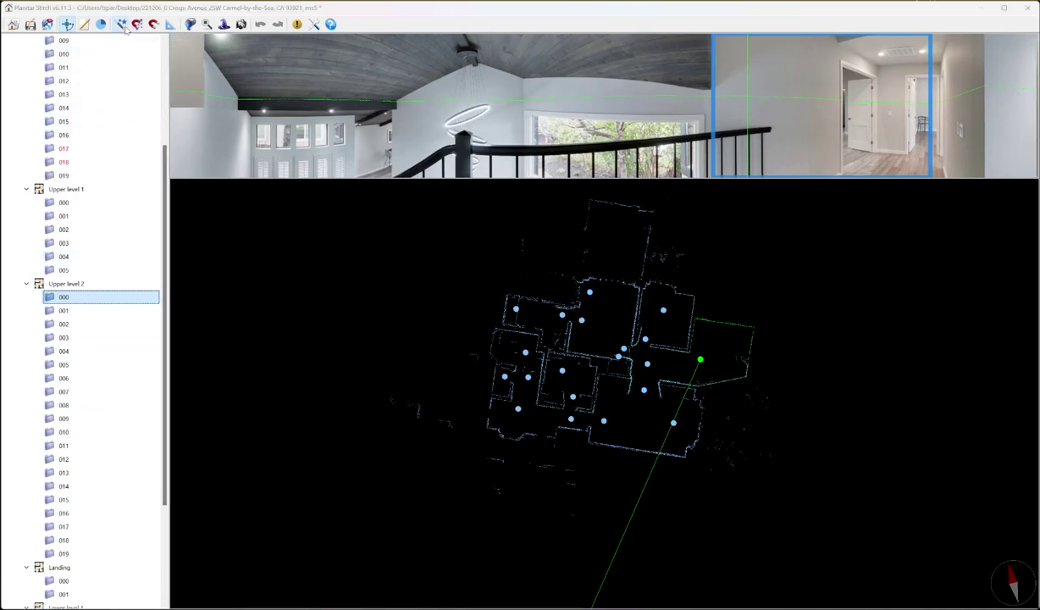
left_click(66, 47)
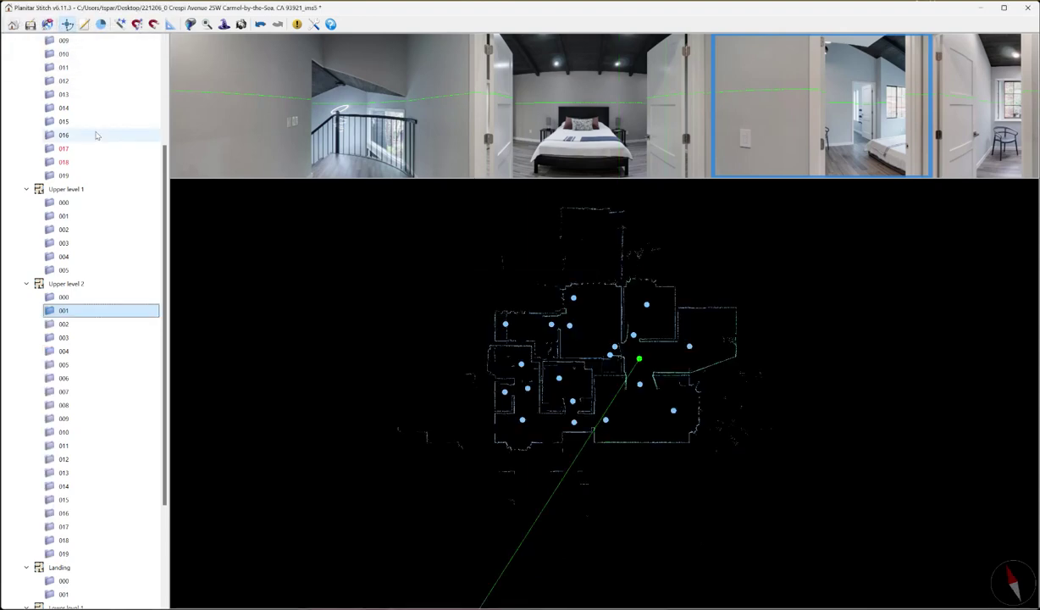
Step: Inspect the arranged Upper level 2 wall lines and undo the arrangement to compare them with the original layout
scroll(514, 289, "up", 2)
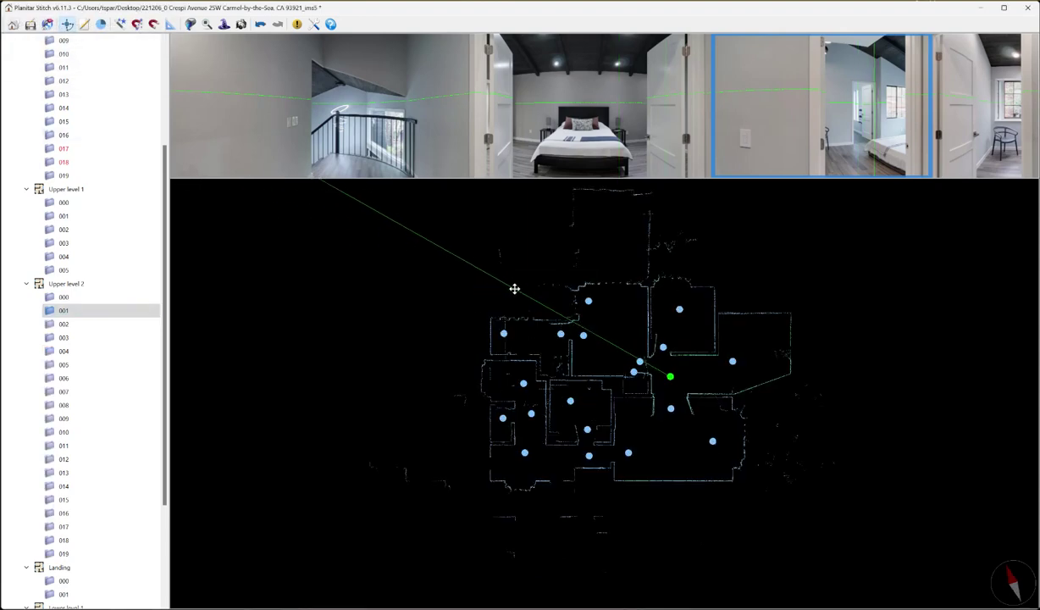
scroll(514, 289, "down", 1)
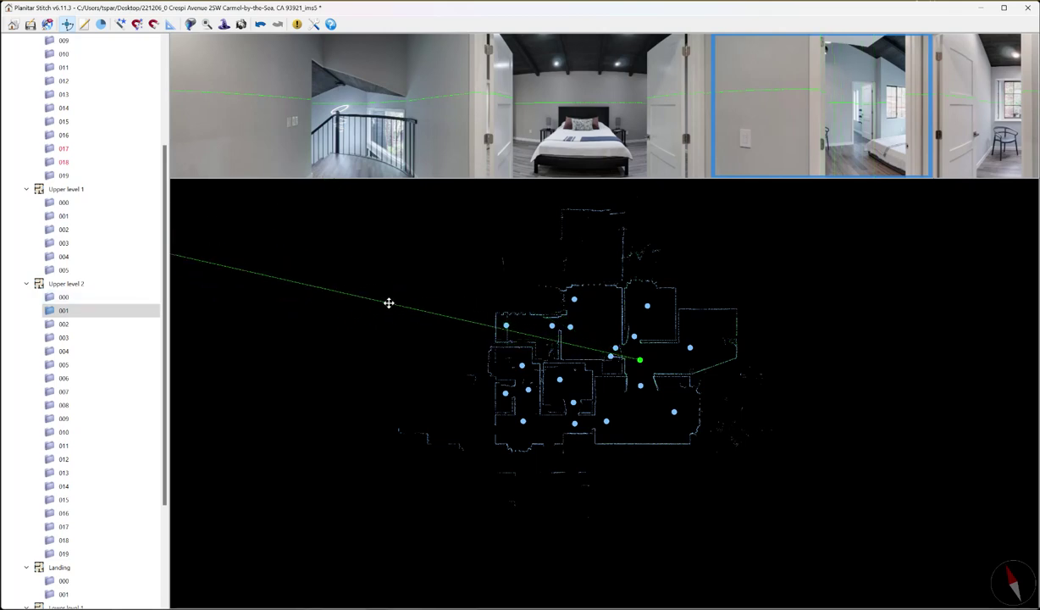
left_click_drag(335, 273, 523, 463)
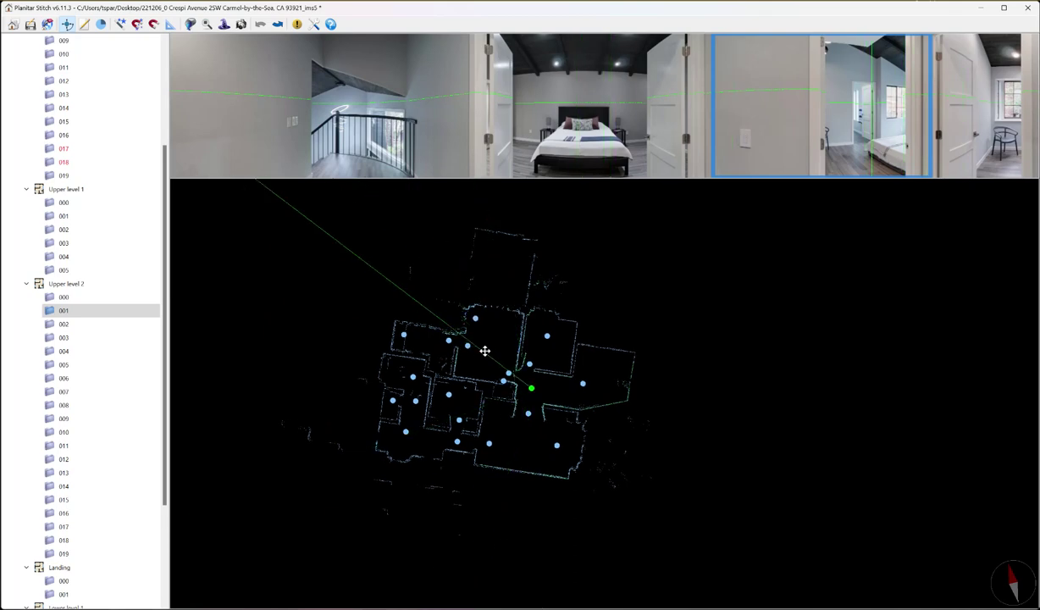
Step: Arrange all Upper level 2 scans again from scan 000, accept every proposed position, and check the wall lines
left_click(85, 297)
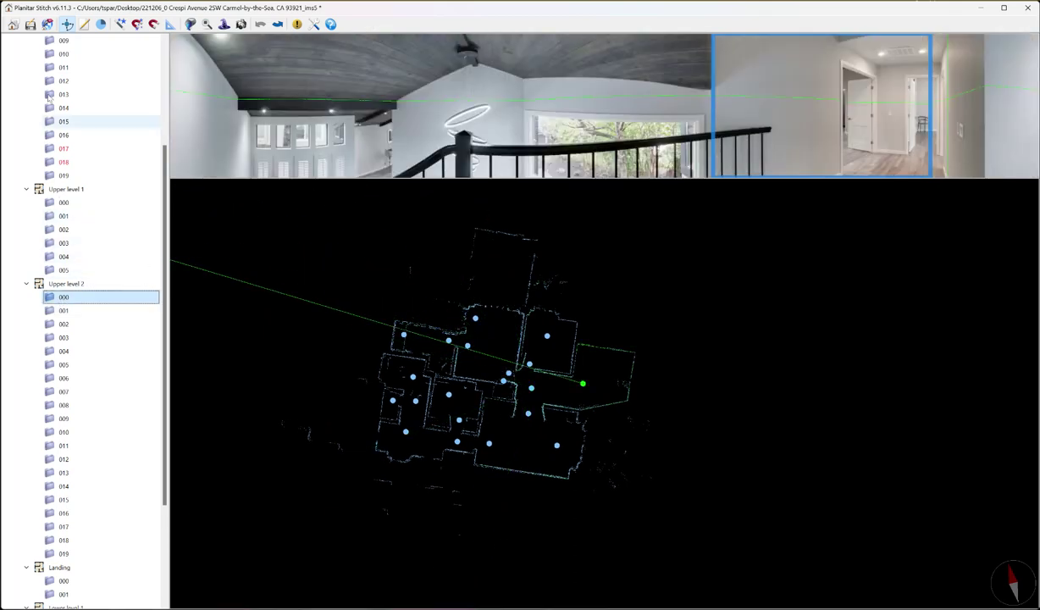
left_click(99, 24)
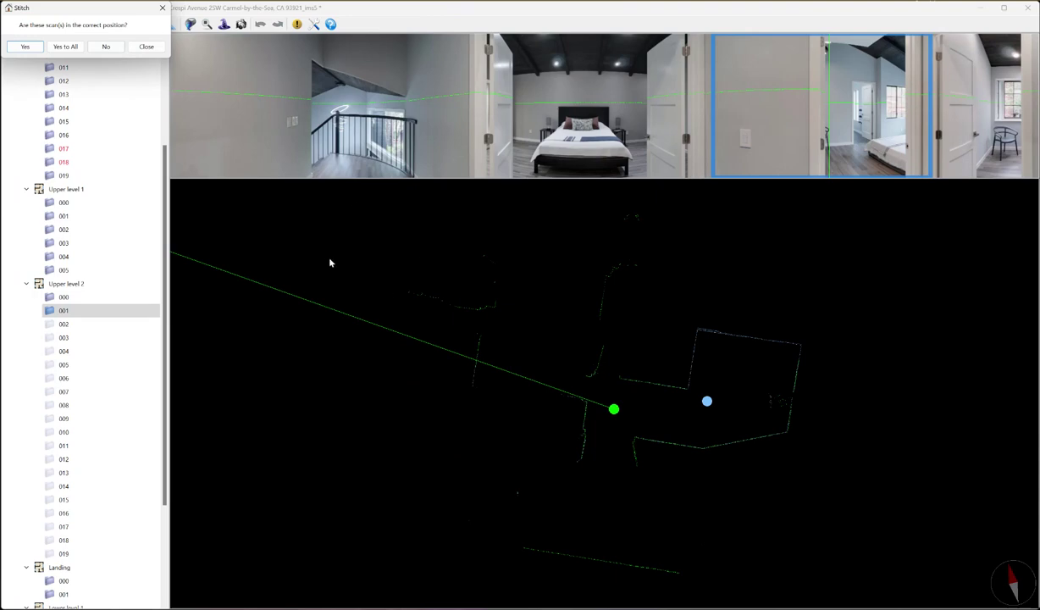
left_click(68, 48)
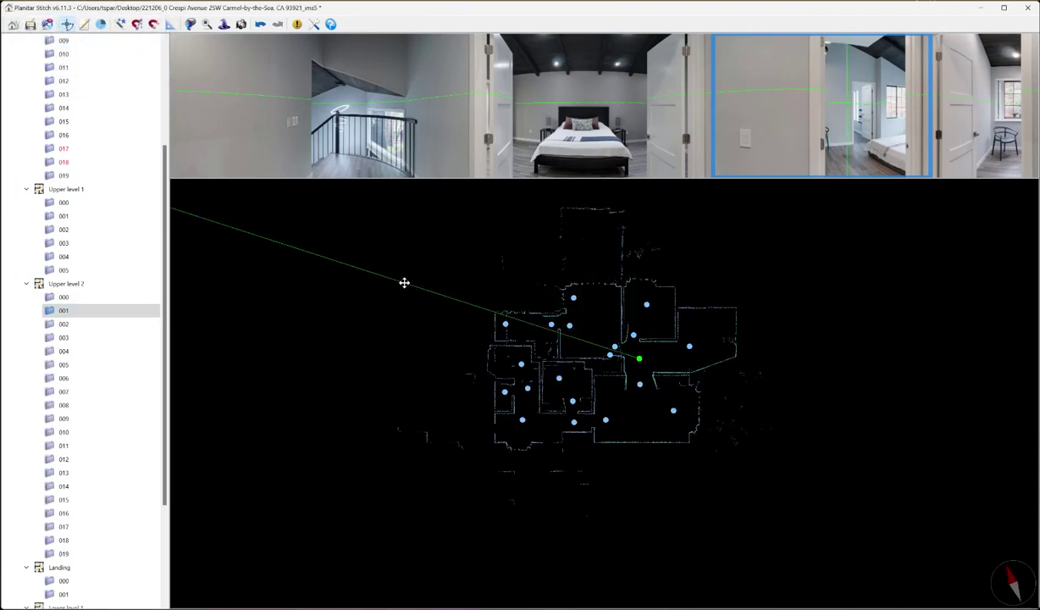
scroll(592, 299, "up", 4)
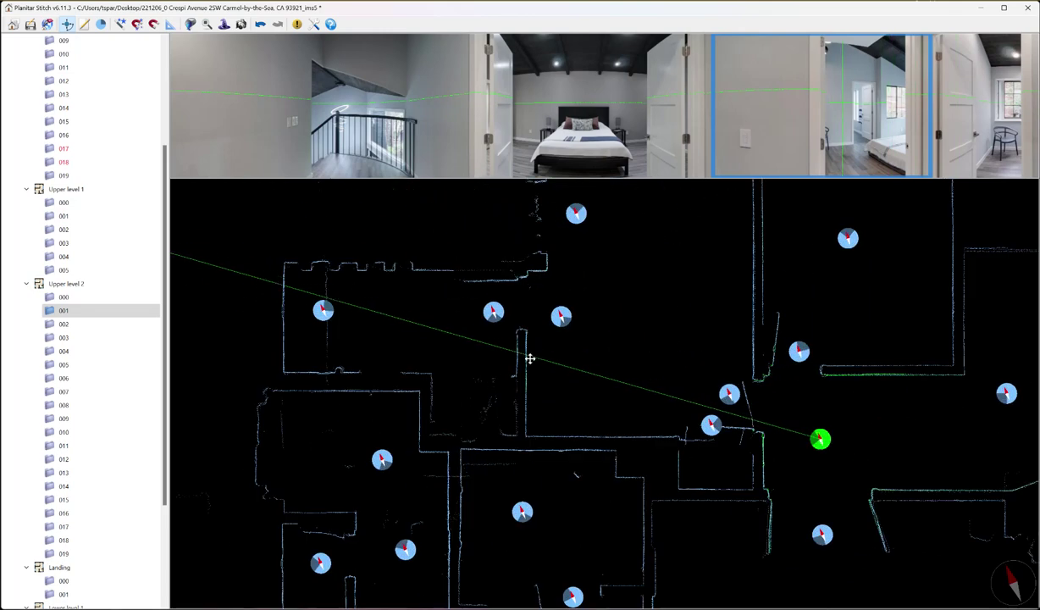
scroll(509, 366, "down", 4)
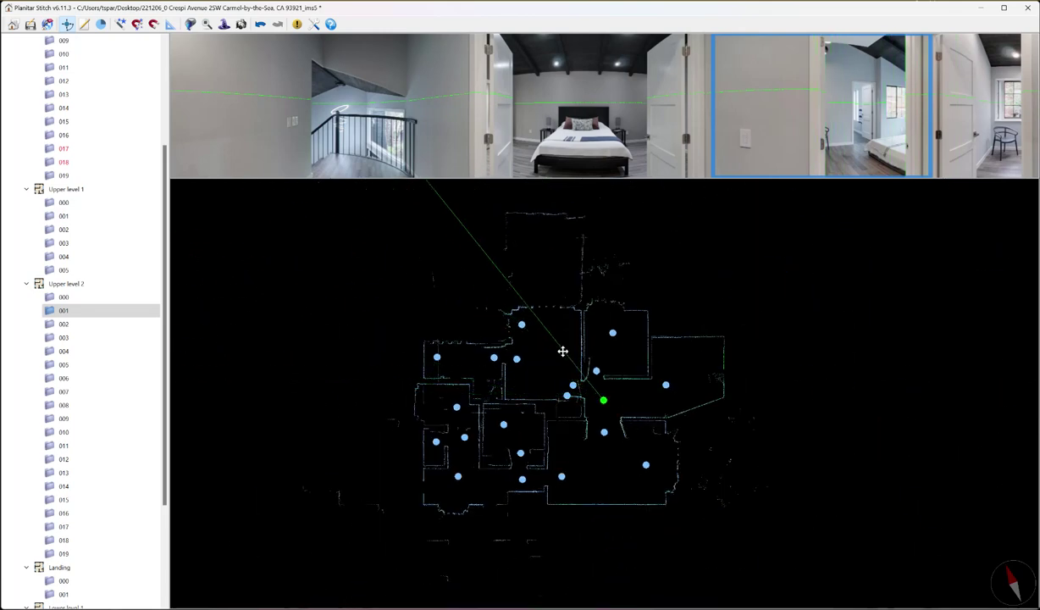
Step: Shift Upper level 2 scan 001 slightly off the wall lines and manually move it back into alignment
mouse_move(573, 370)
left_mouse_down()
mouse_move(585, 357)
mouse_move(627, 352)
mouse_move(585, 360)
mouse_move(579, 375)
mouse_move(582, 353)
mouse_move(593, 421)
mouse_move(564, 379)
left_mouse_up()
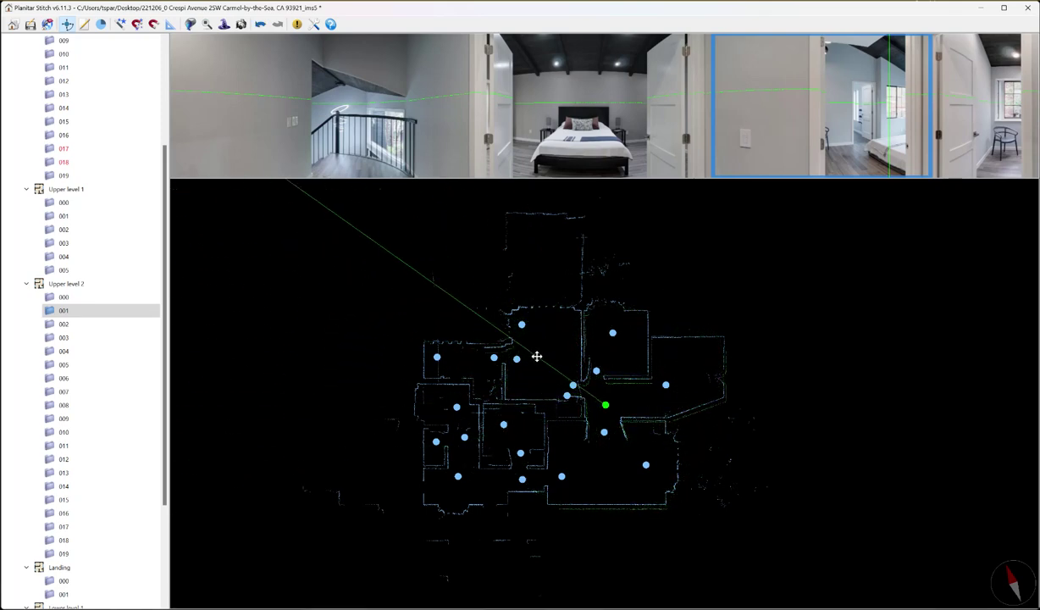
mouse_move(538, 356)
left_mouse_down()
mouse_move(571, 336)
mouse_move(522, 328)
mouse_move(564, 355)
mouse_move(515, 325)
mouse_move(539, 348)
left_mouse_up()
scroll(567, 368, "up", 4)
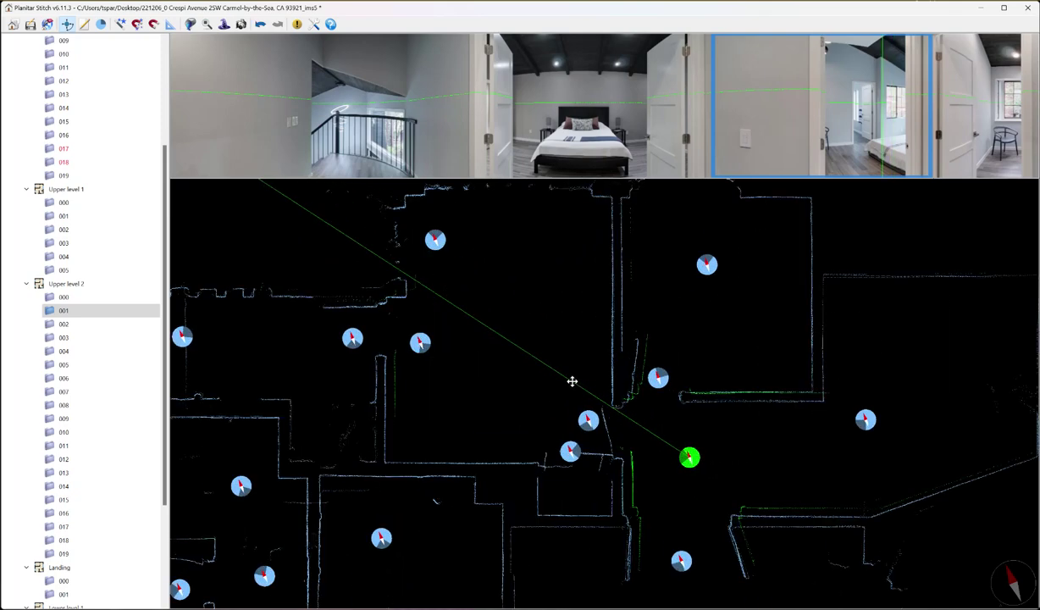
scroll(569, 372, "down", 2)
scroll(572, 378, "up", 2)
left_click_drag(571, 382, 564, 414)
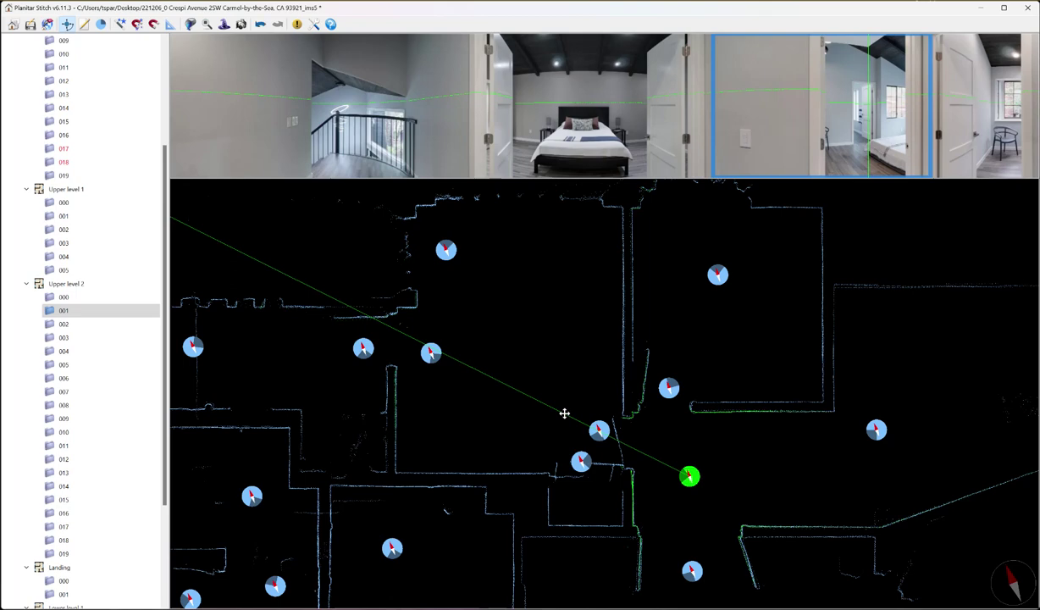
scroll(563, 410, "down", 3)
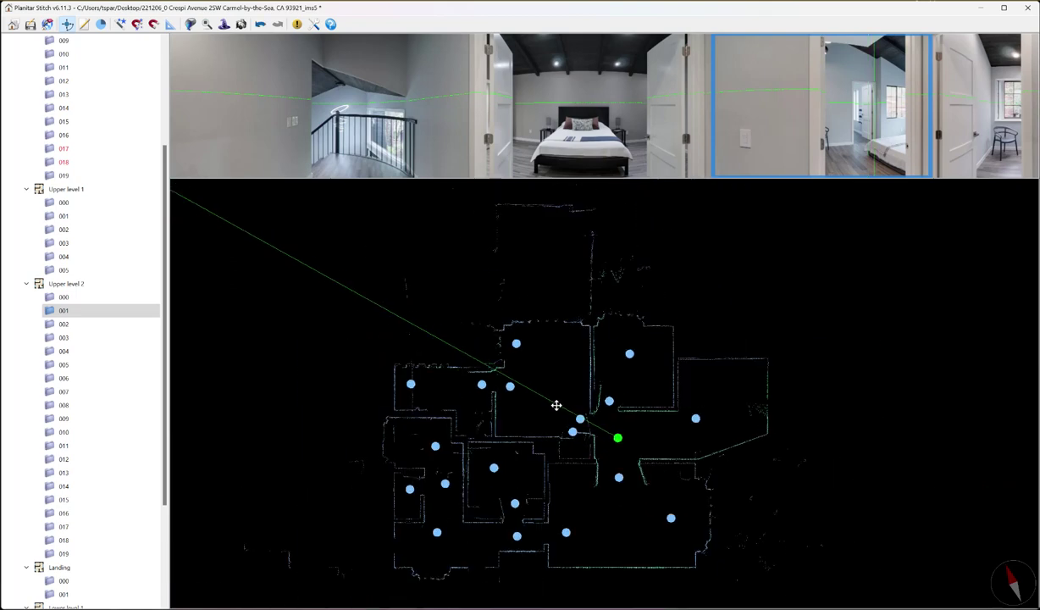
Step: Step through the Upper level 2 panoramas from scan 001 and hide the closet scan 007
left_click(128, 303)
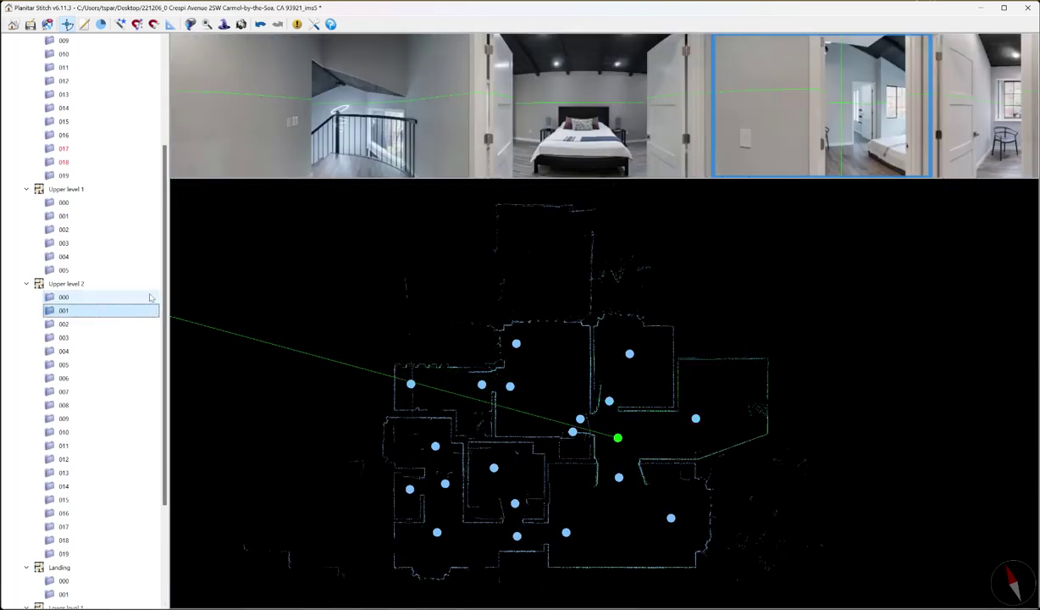
key("Down")
key("Down")
key("Down")
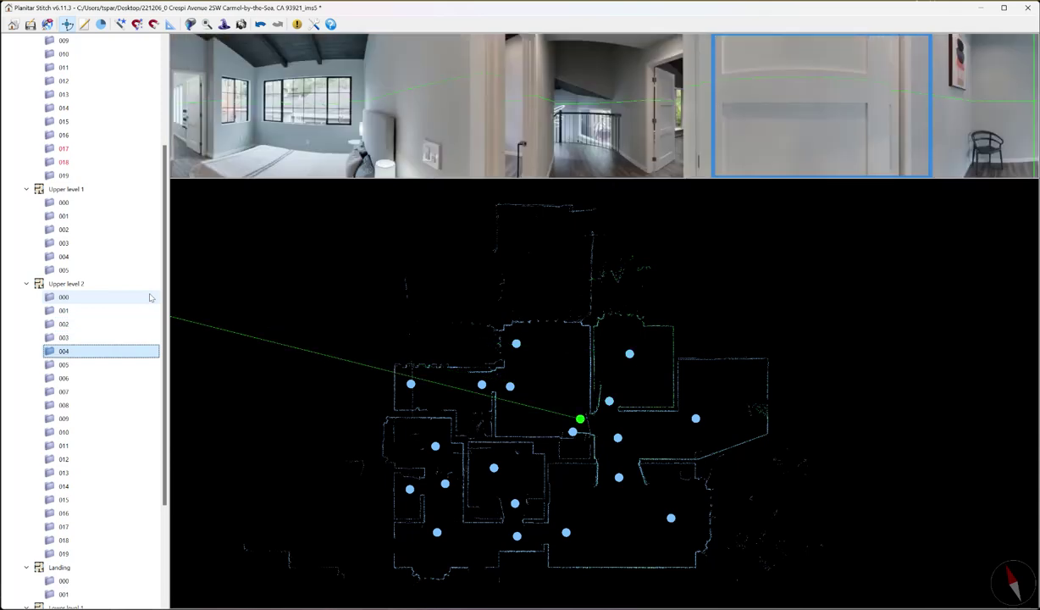
key("Down")
key("Down")
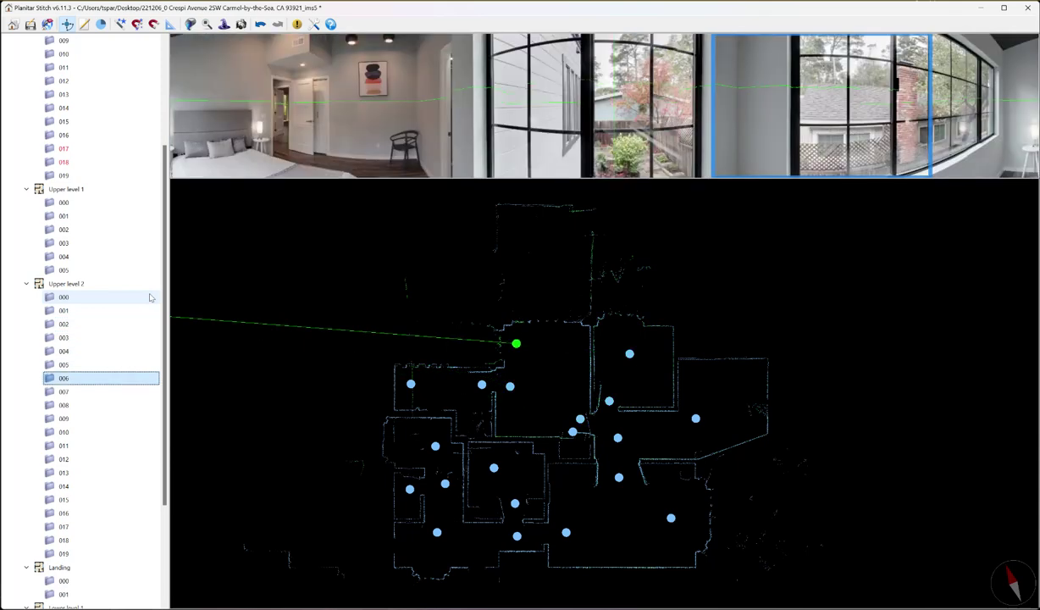
key("Down")
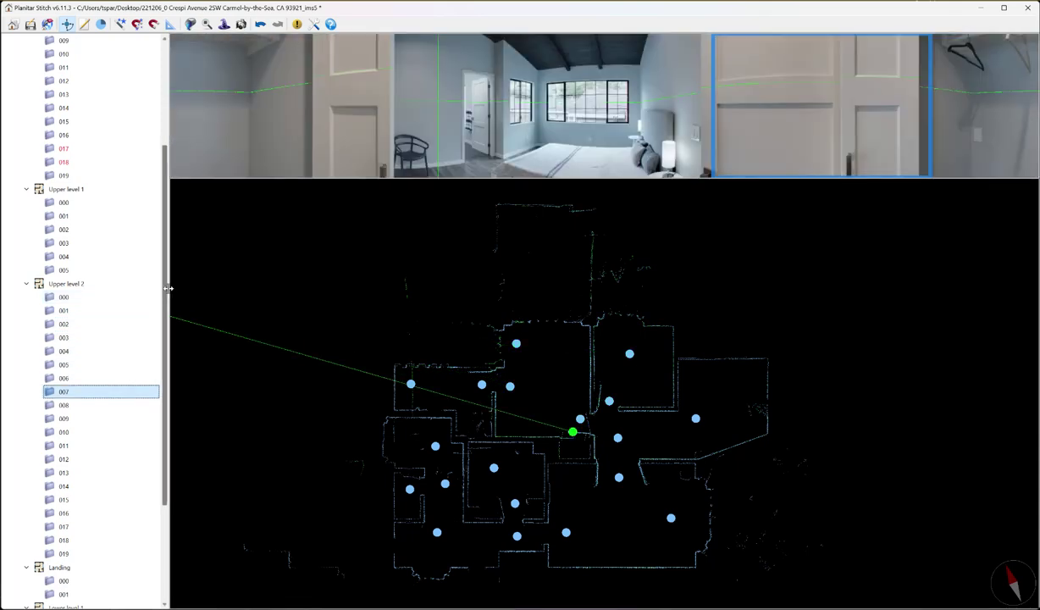
right_click(87, 372)
left_click(101, 403)
Step: Review the remaining Upper level 2 panoramas from scan 008 to scan 019 for scans that should be hidden
key("Down")
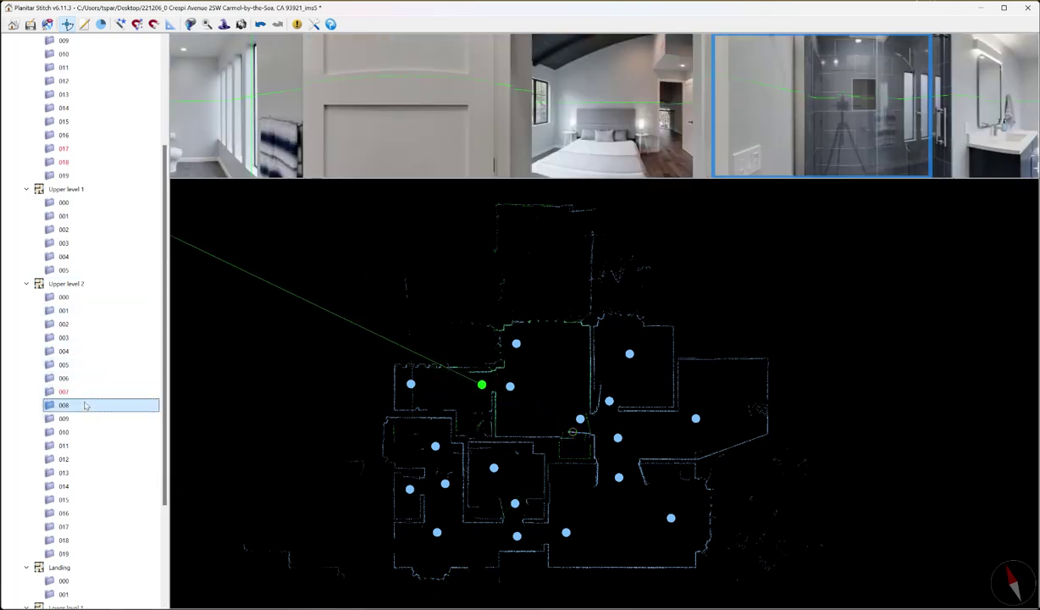
key("Down")
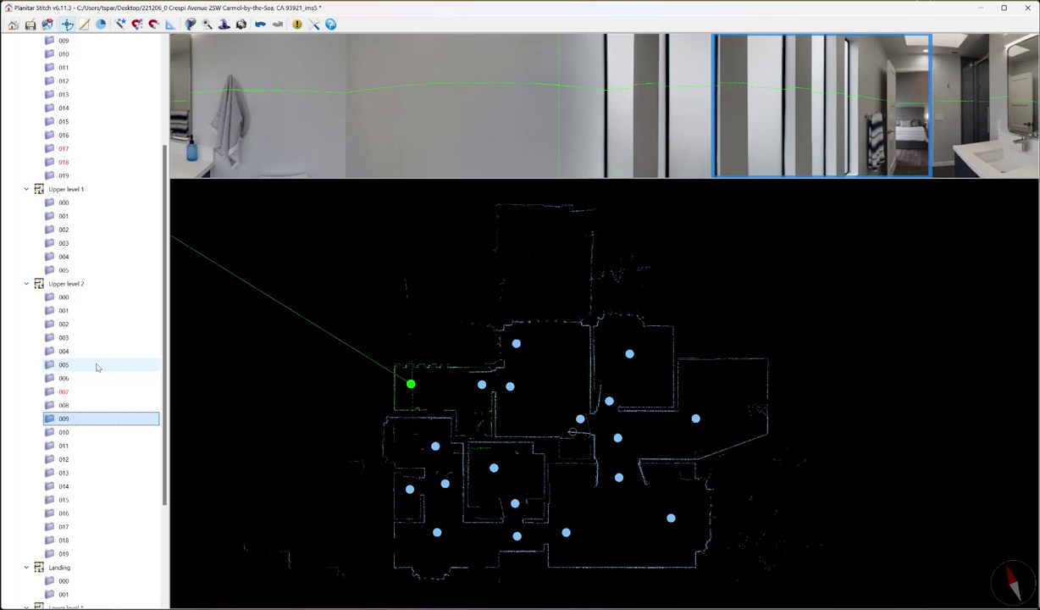
key("Down")
key("Down")
key("Down")
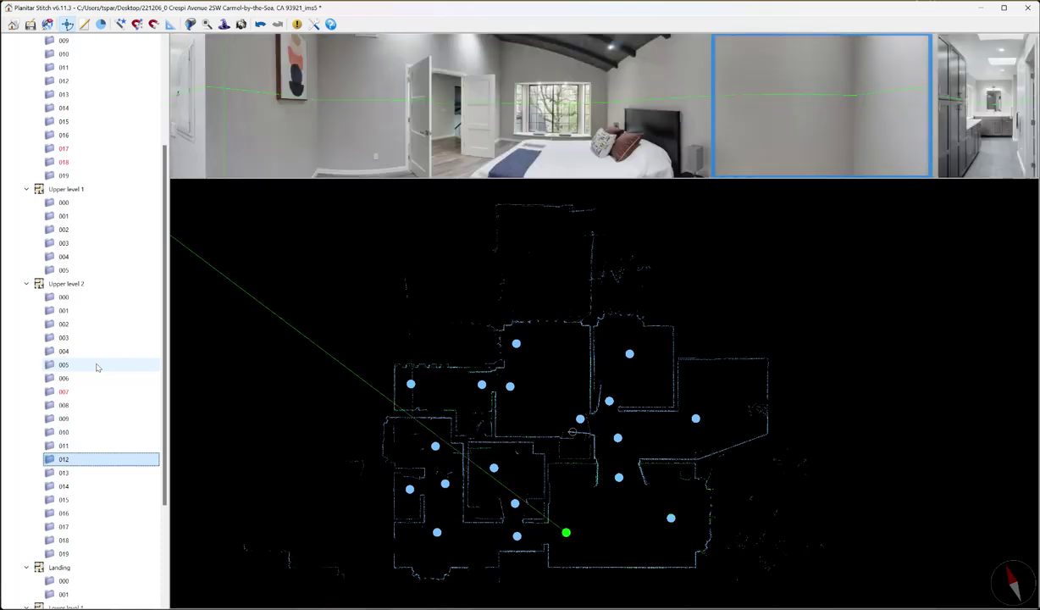
key("Down")
key("Down")
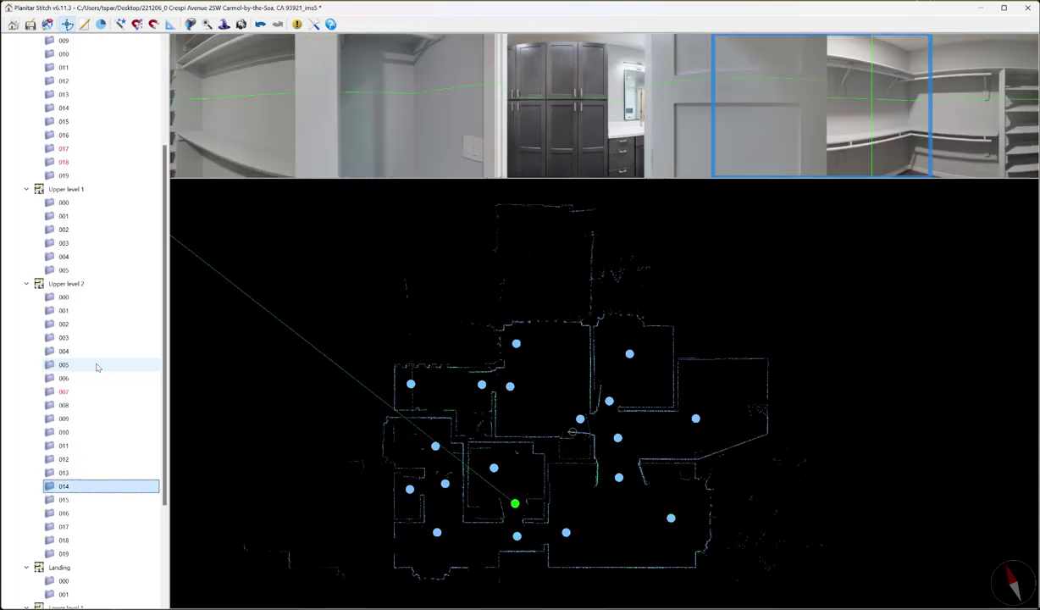
left_click(302, 185)
scroll(301, 186, "down", 3)
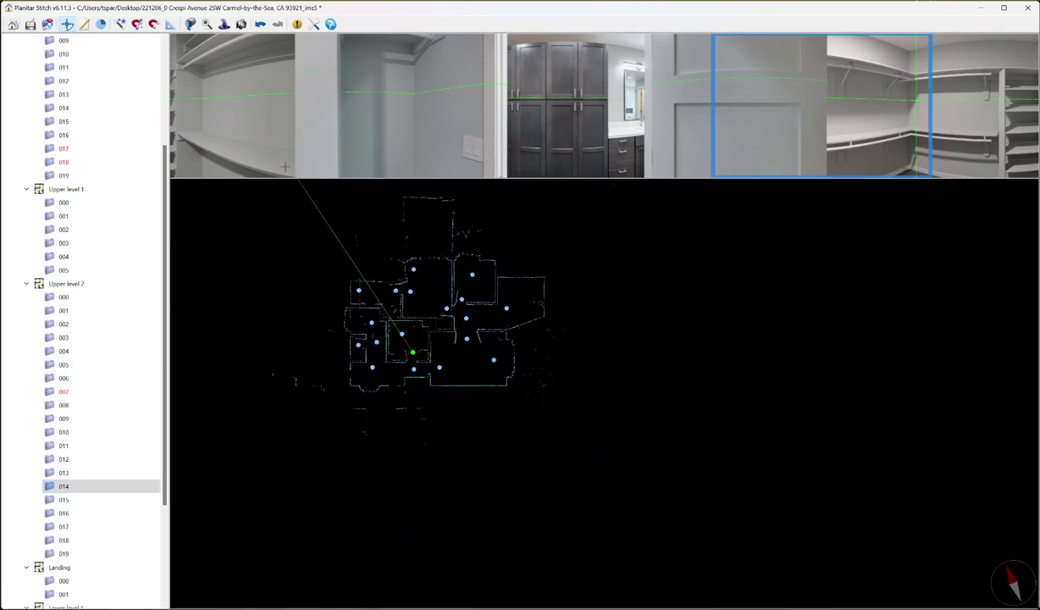
scroll(331, 279, "up", 3)
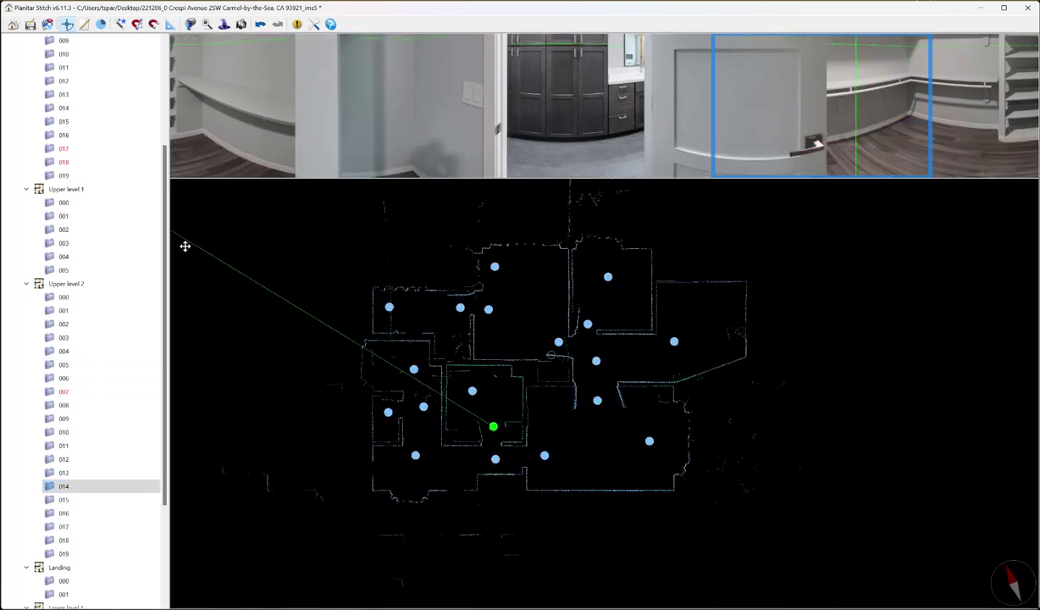
left_click(79, 500)
key("Down")
key("Down")
key("Down")
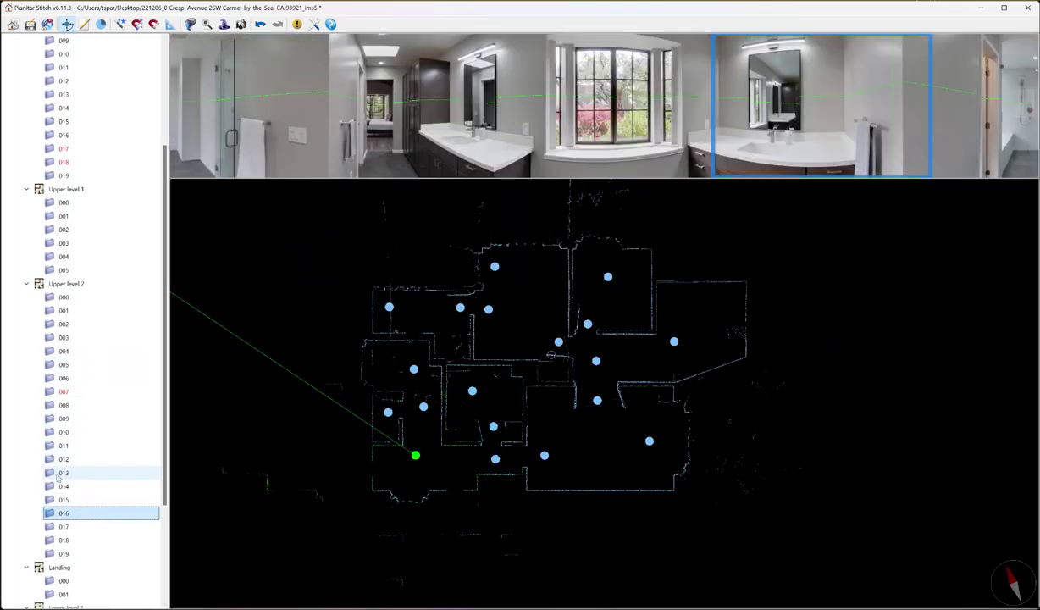
key("Down")
key("Down")
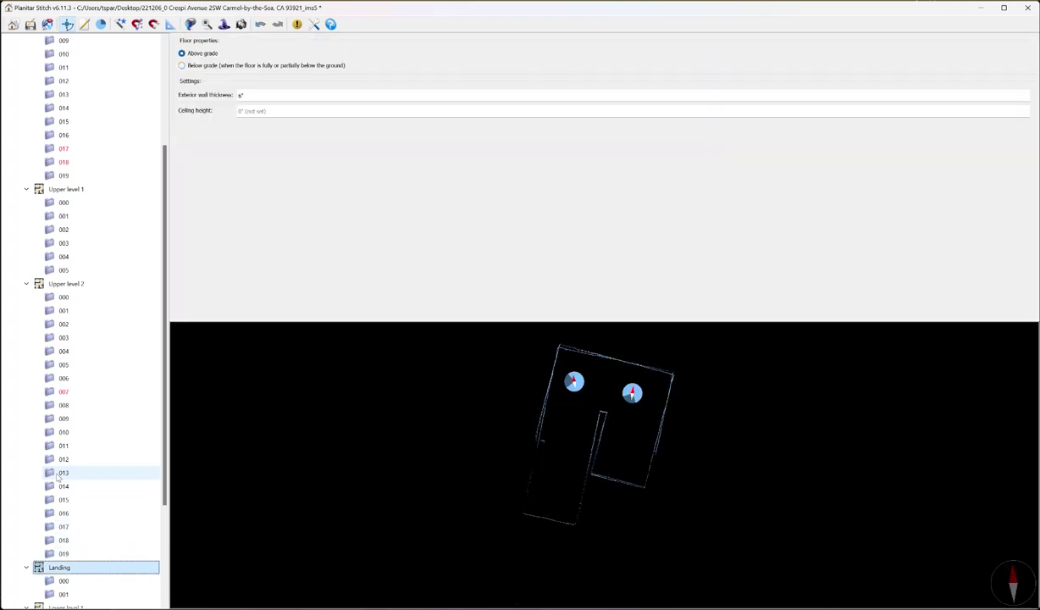
Step: Check both Landing panoramas and arrange the Landing scans starting from scan 000, accepting all proposed positions at once
scroll(57, 506, "down", 4)
left_click(72, 433)
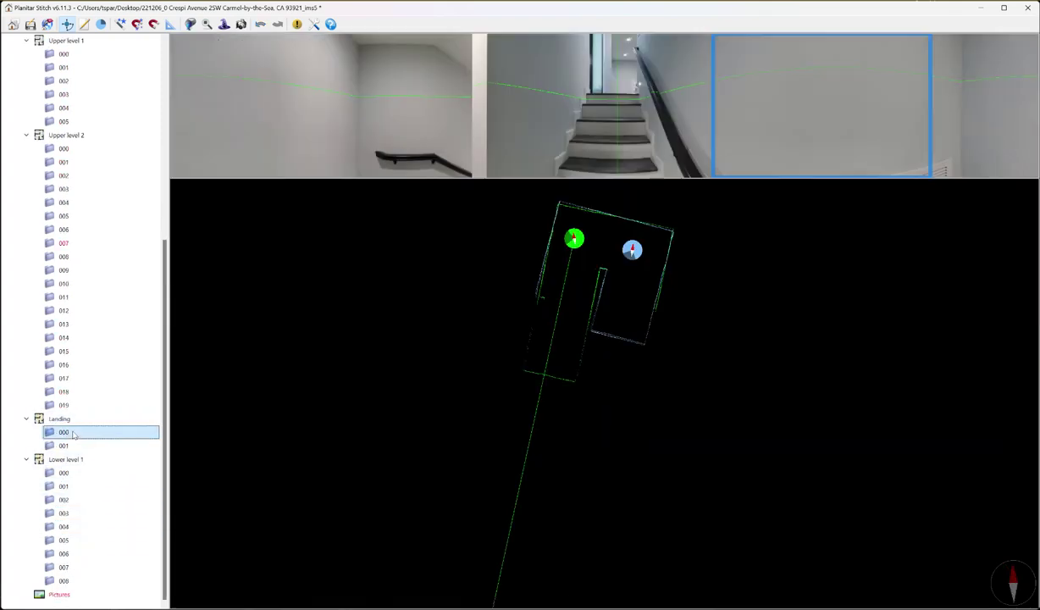
key("Down")
key("Up")
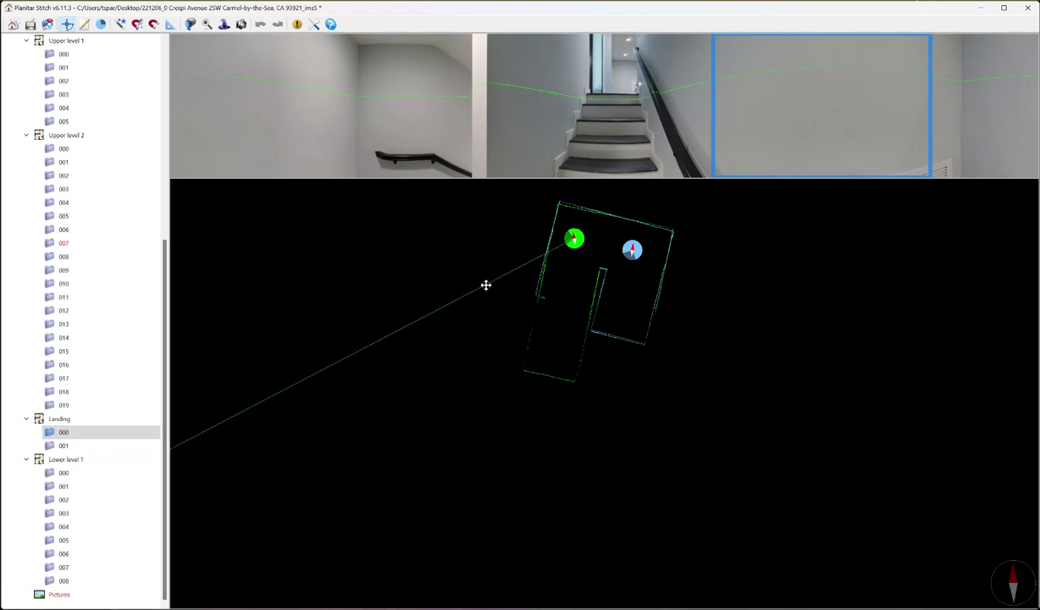
scroll(552, 240, "up", 2)
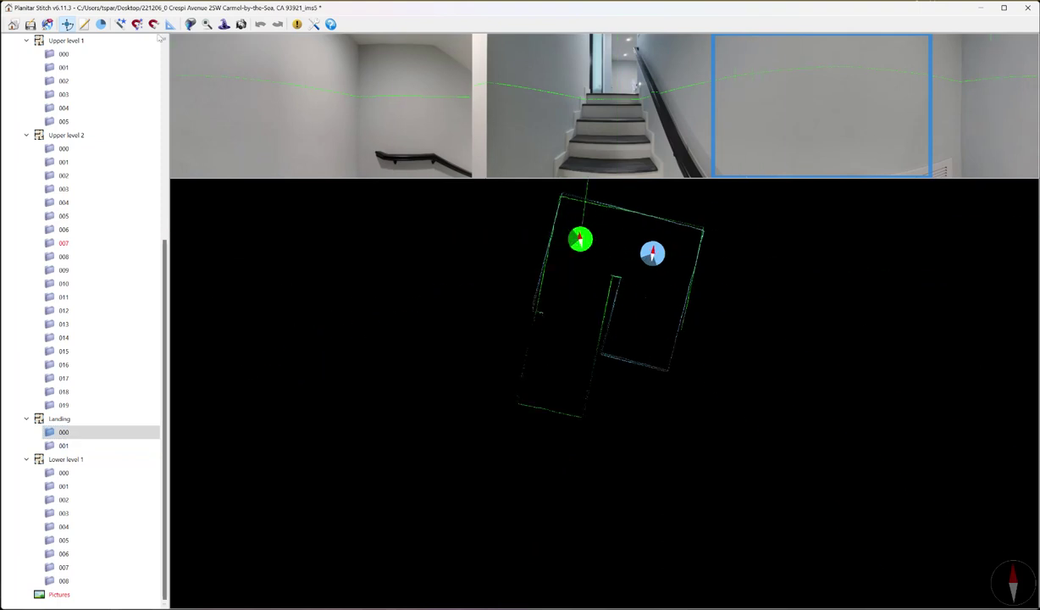
left_click(121, 26)
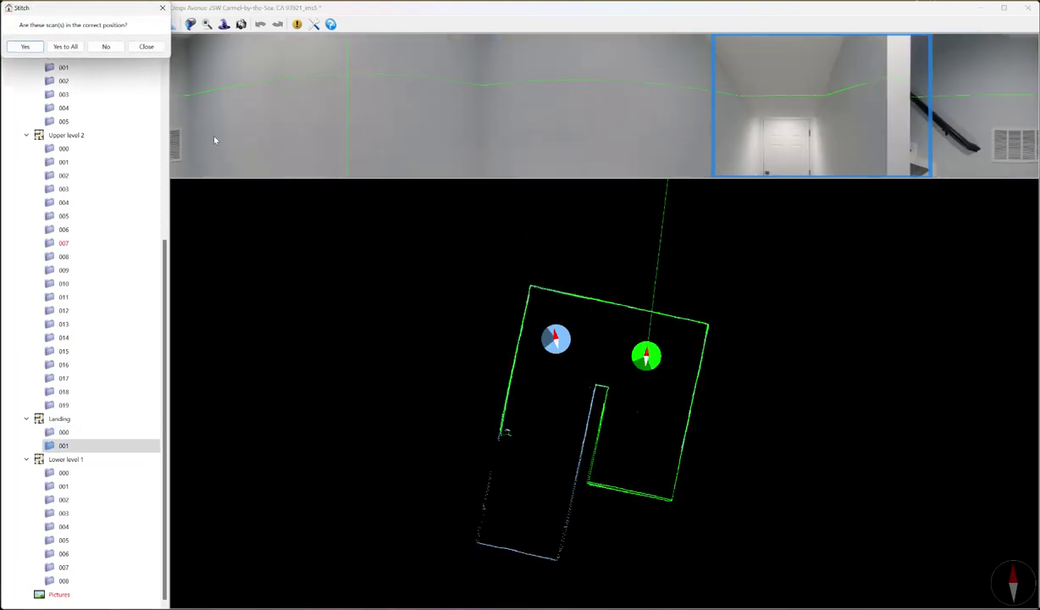
left_click(66, 47)
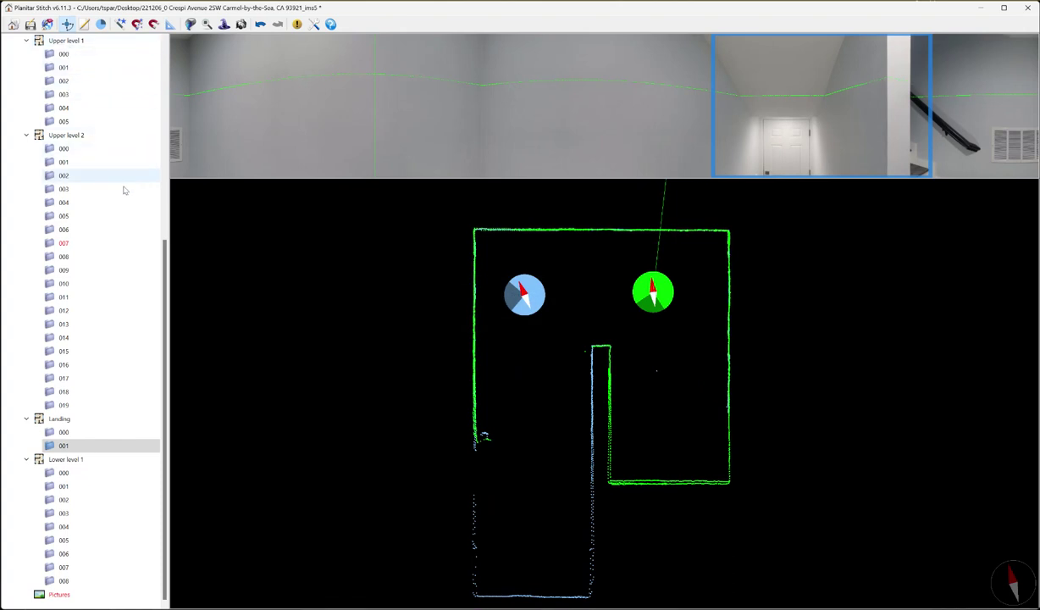
Step: Arrange all Lower level 1 scans starting from scan 000, accepting all proposed positions at once
left_click(73, 472)
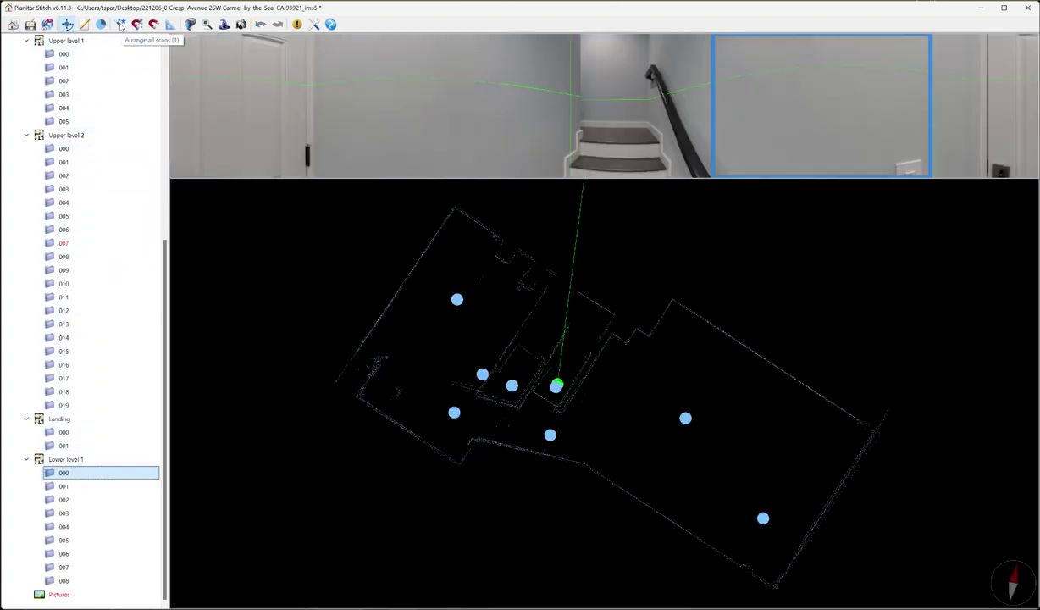
left_click(121, 25)
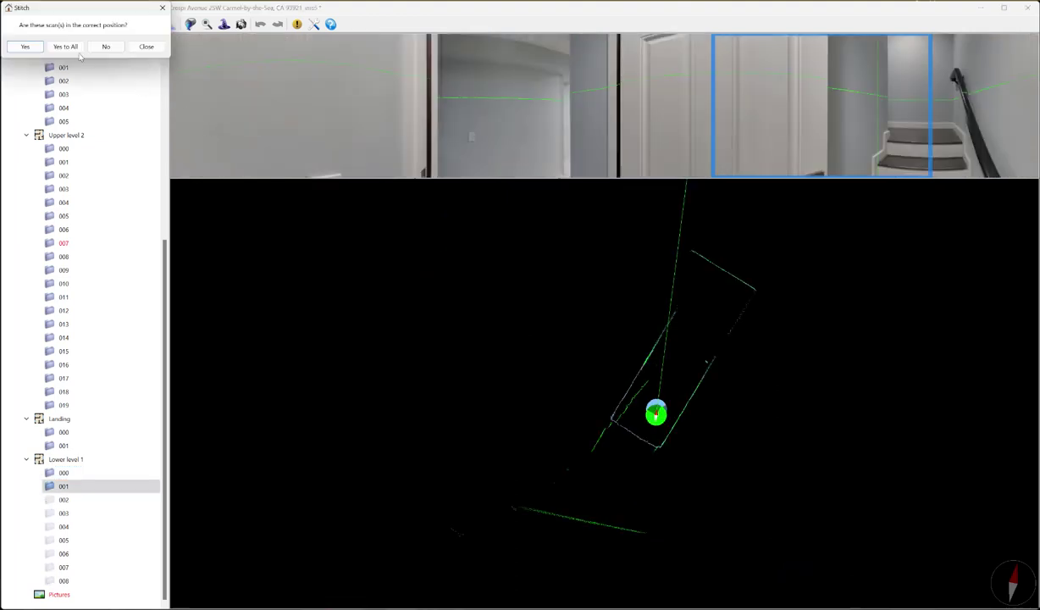
left_click(73, 48)
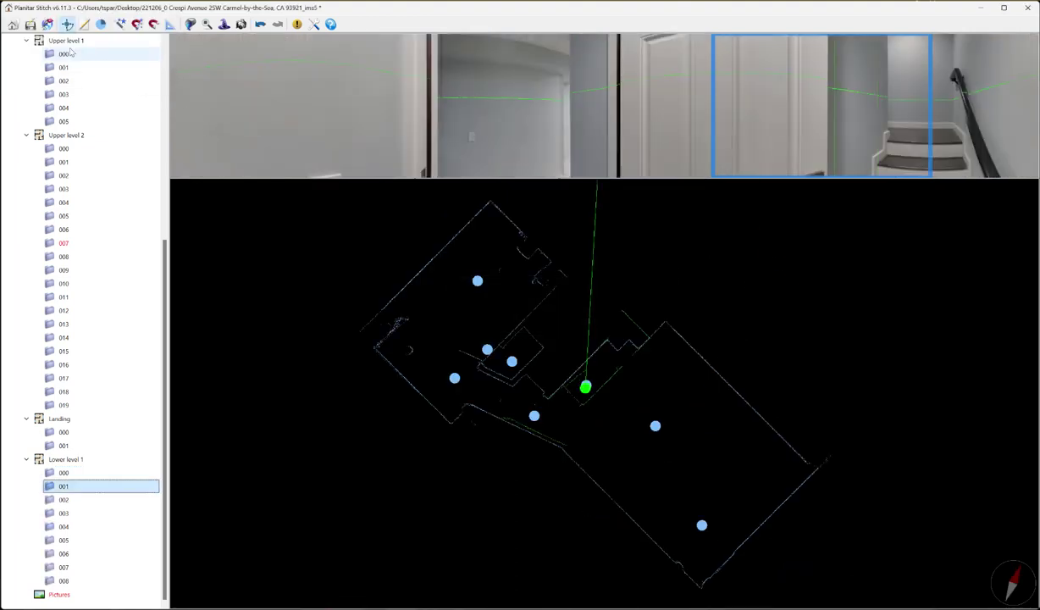
Step: Compare the panoramas of Lower level 1 scans 000 and 001 at the foot of the stairs
left_click_drag(344, 263, 341, 266)
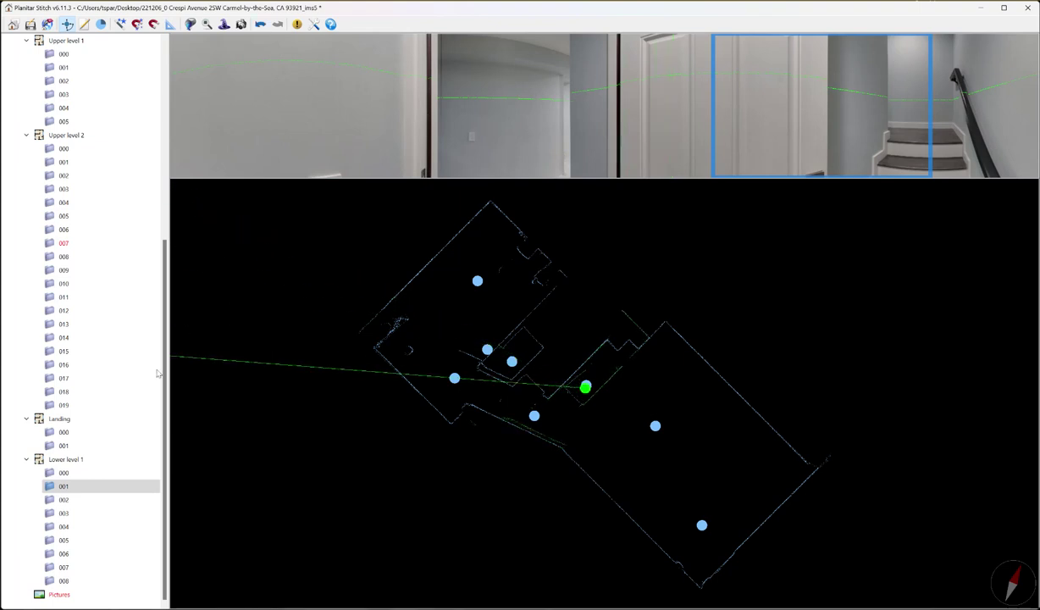
left_click(75, 471)
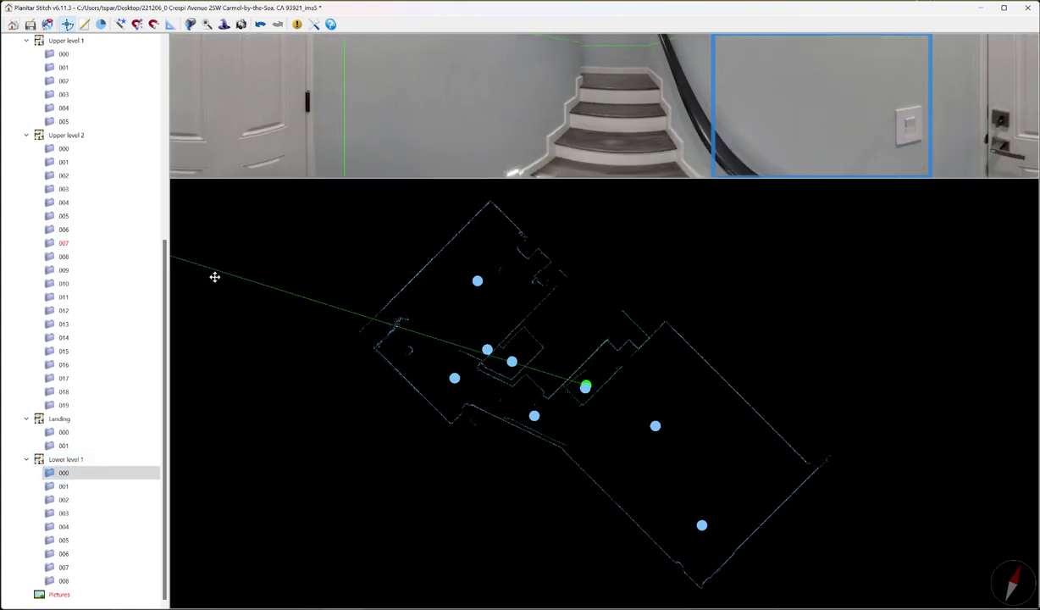
left_click(76, 486)
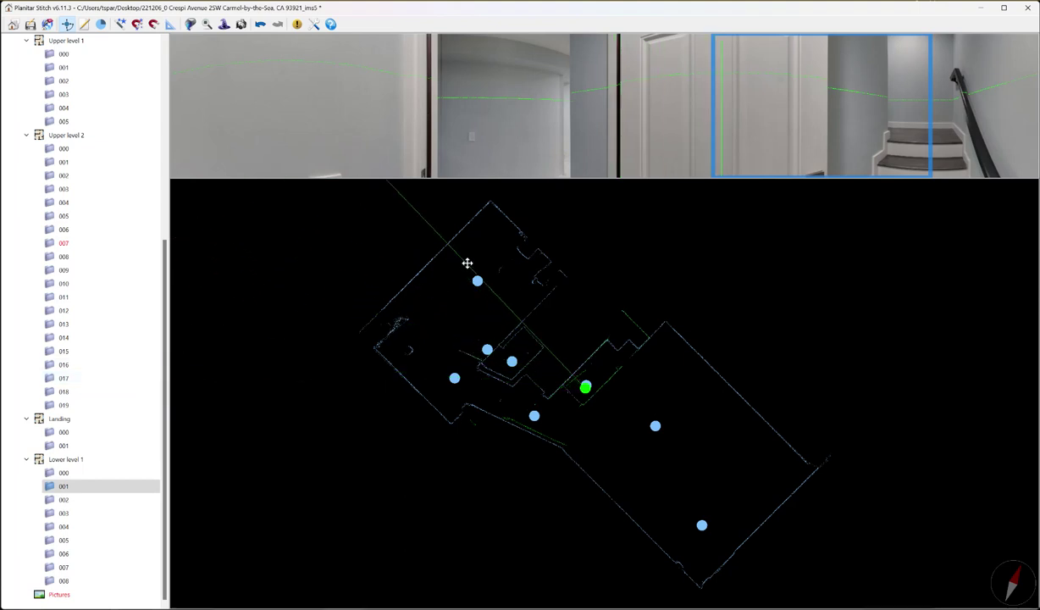
left_click(99, 474)
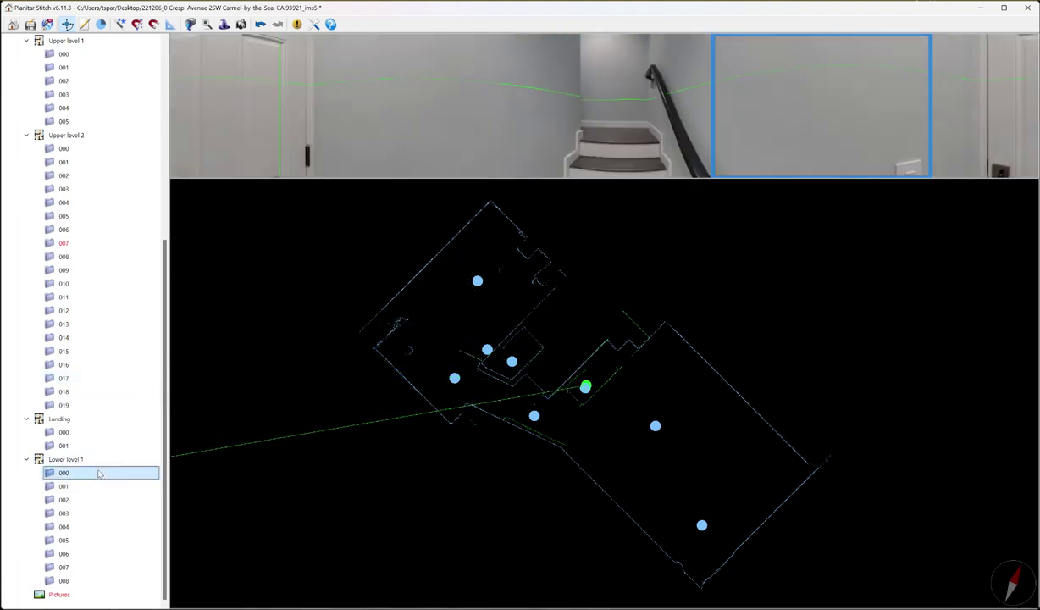
left_click(94, 486)
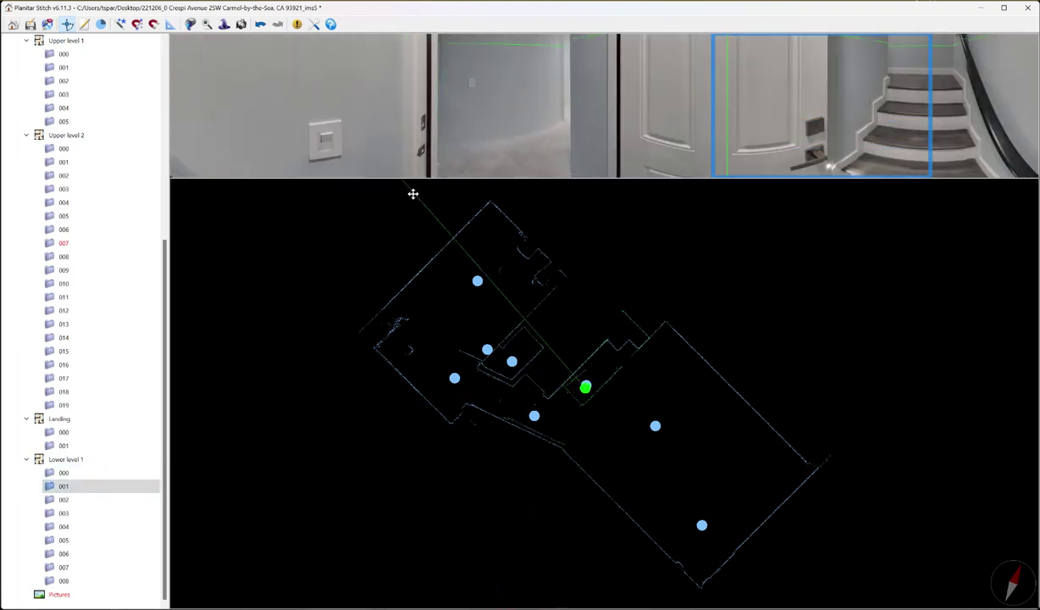
left_click(56, 474)
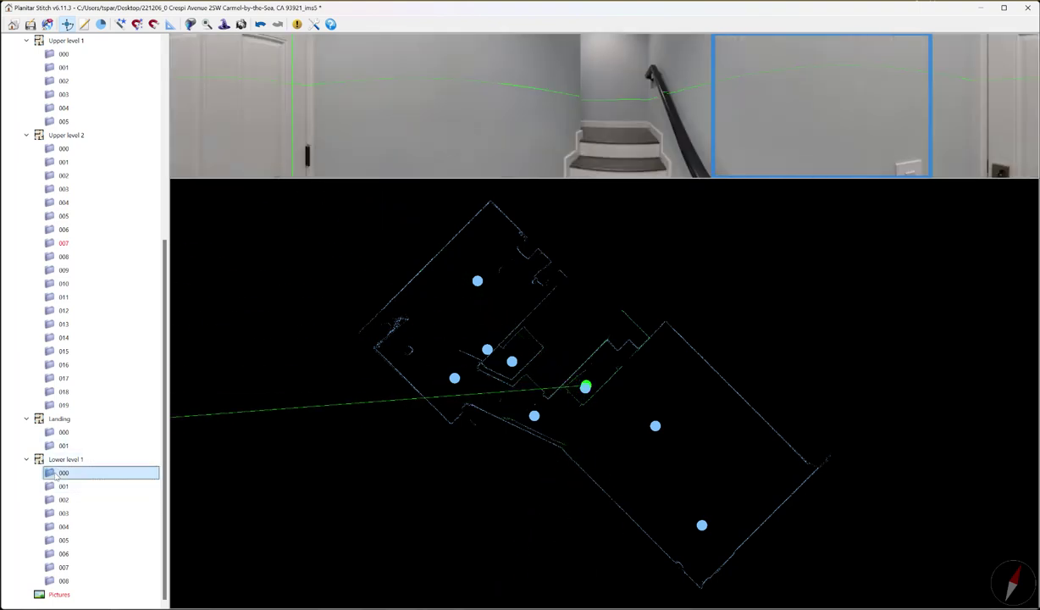
Step: Hide Lower level 1 scan 000 in iGUIDE and nudge scan 001 slightly to line up with the surrounding walls
right_click(56, 476)
left_click(85, 490)
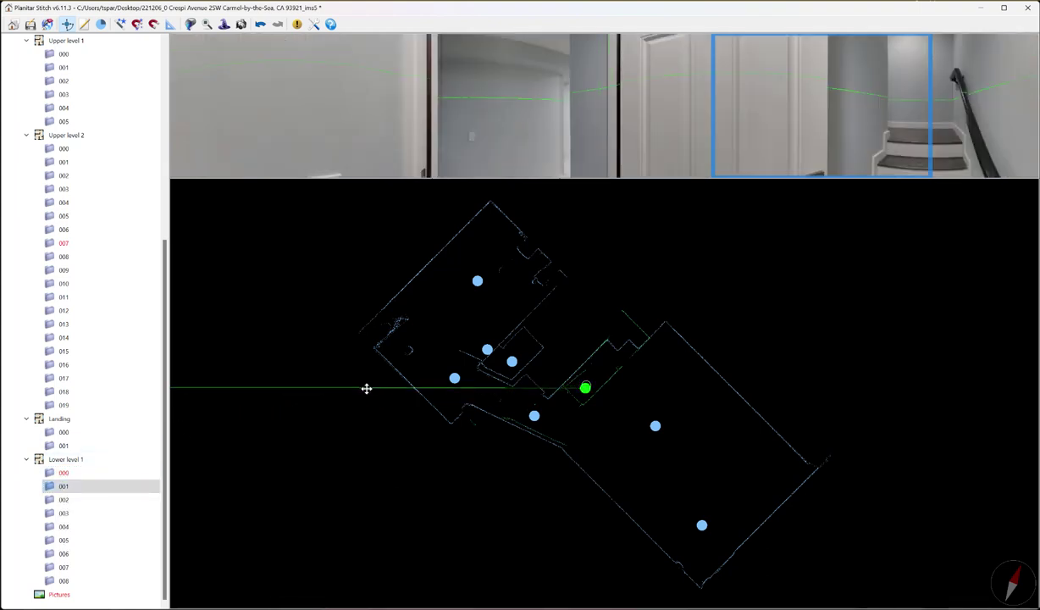
left_click_drag(388, 392, 384, 395)
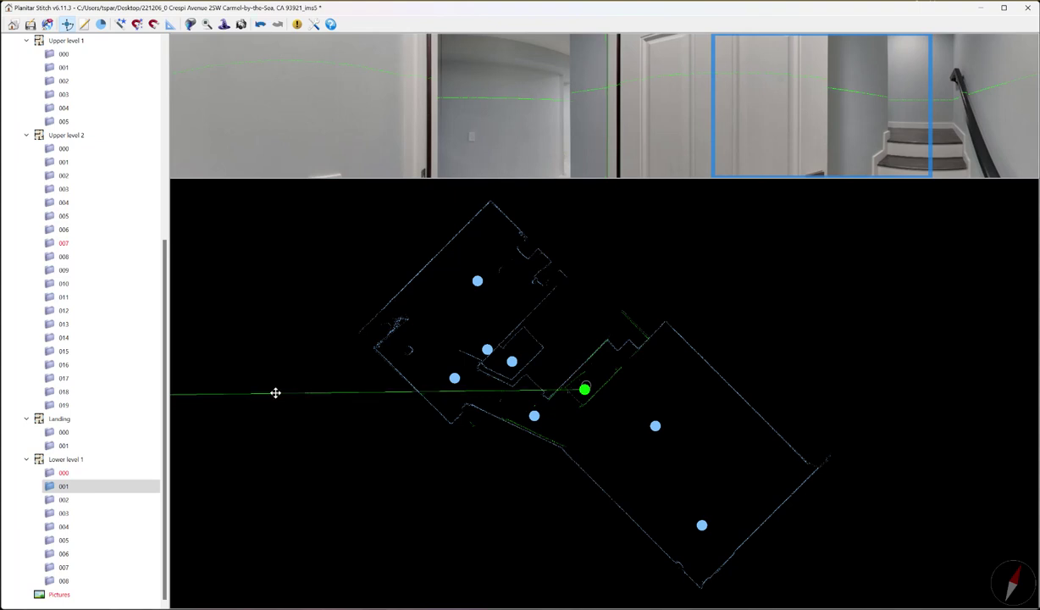
Step: Review the panoramas of Lower level 1 scans 002 to 007 for scans that should be hidden
left_click(84, 499)
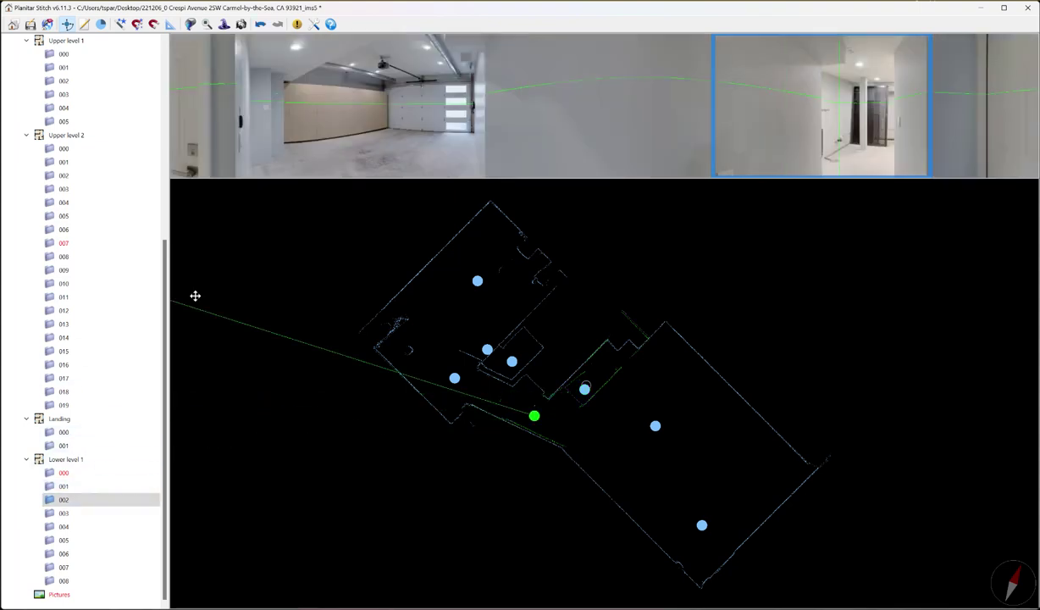
left_click(202, 371)
left_click(64, 513)
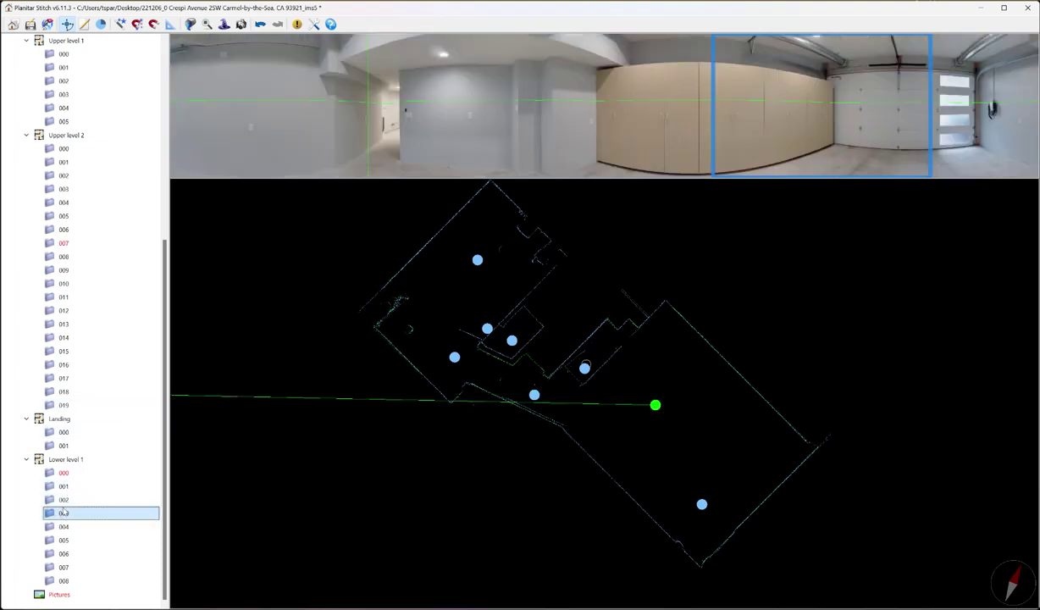
key("Down")
key("Down")
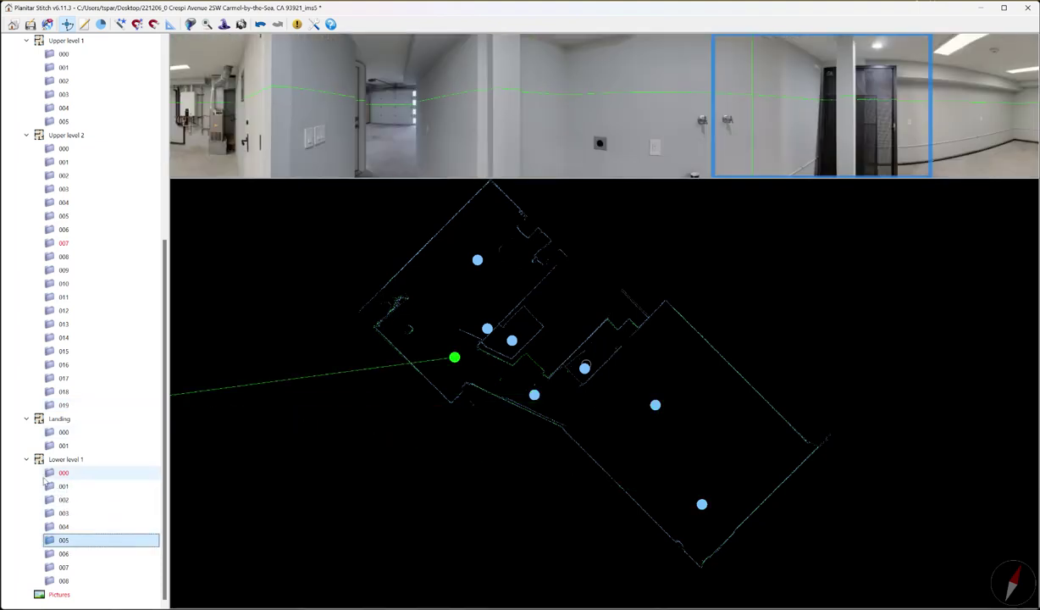
key("Down")
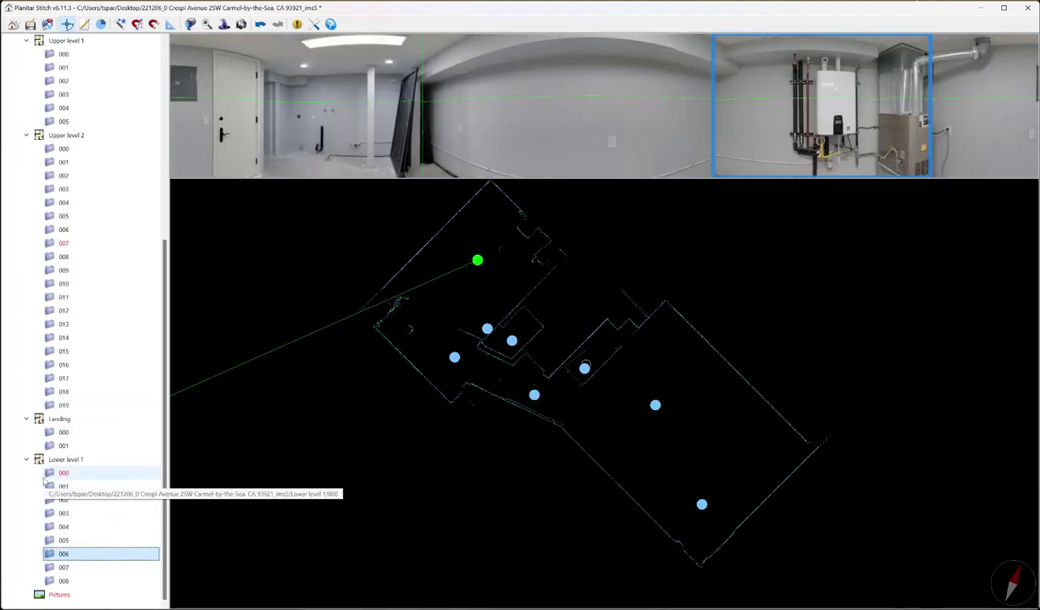
key("Down")
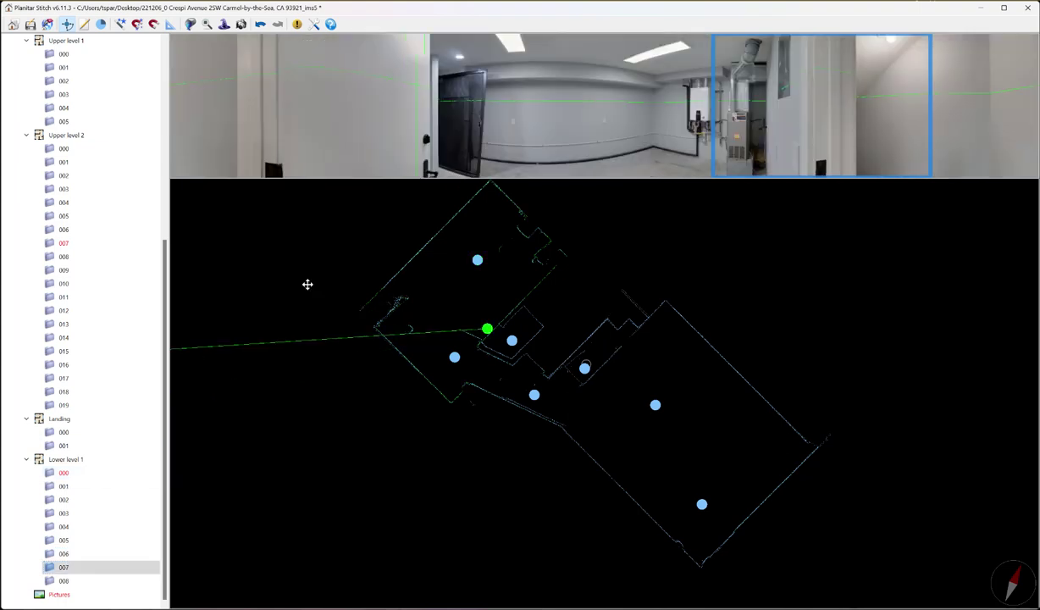
left_click(864, 119)
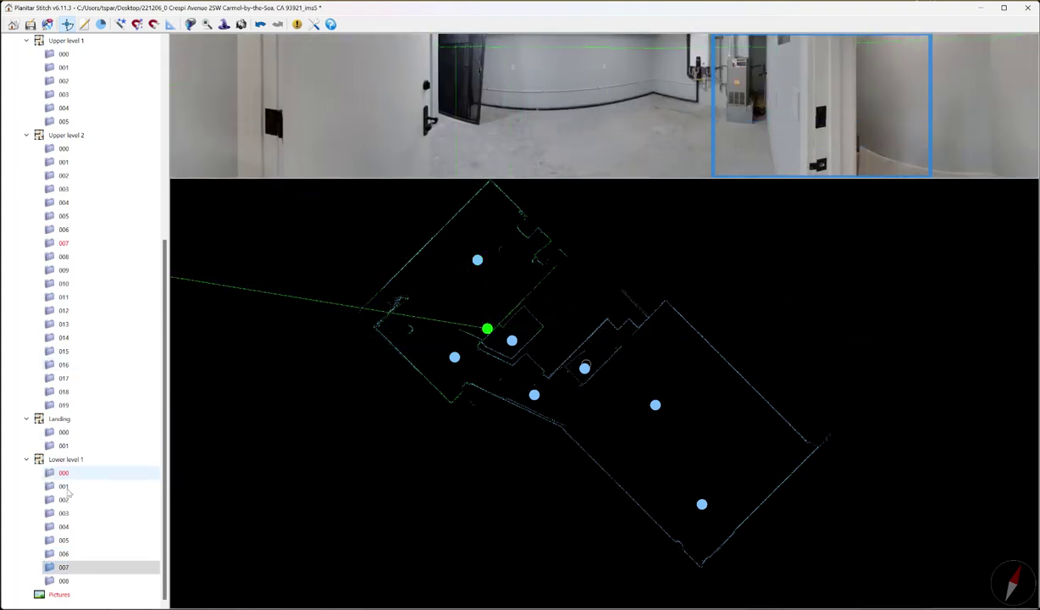
Step: Hide Lower level 1 scans 007 and 008 in iGUIDE
left_click(59, 567)
right_click(62, 572)
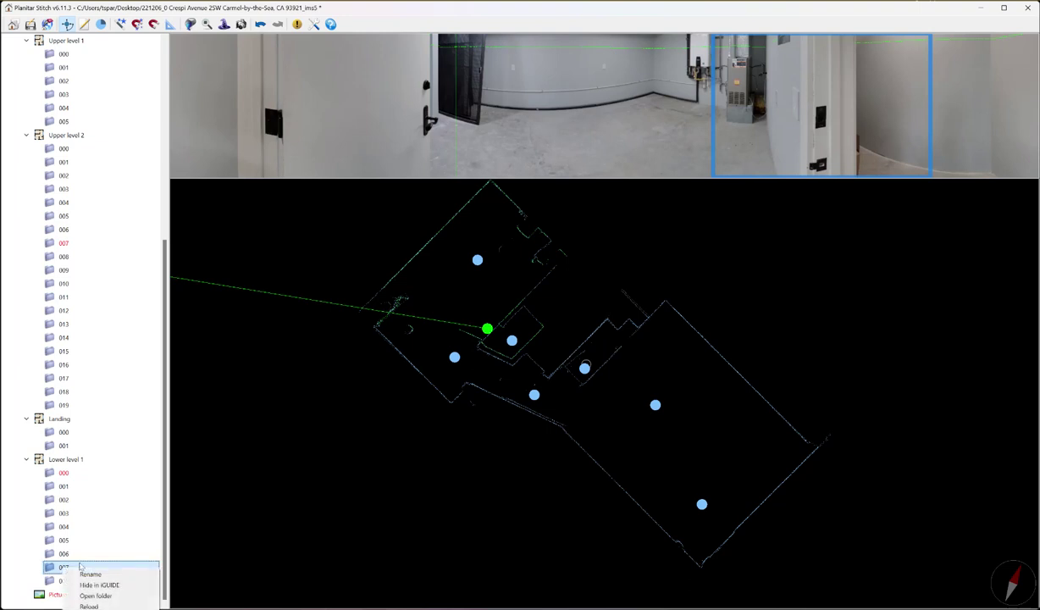
left_click(89, 582)
left_click(72, 582)
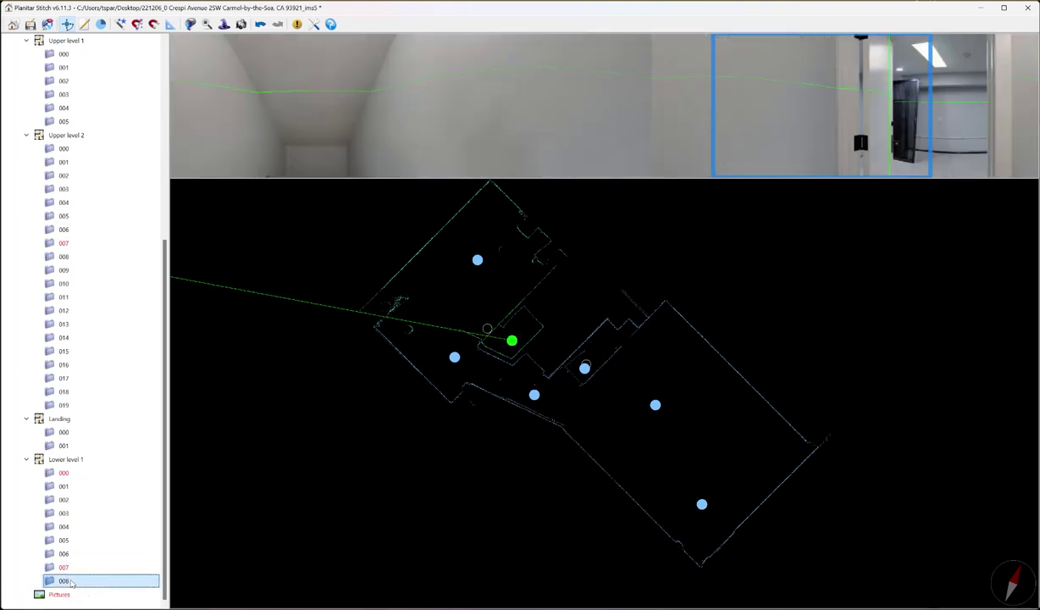
right_click(72, 582)
left_click(95, 602)
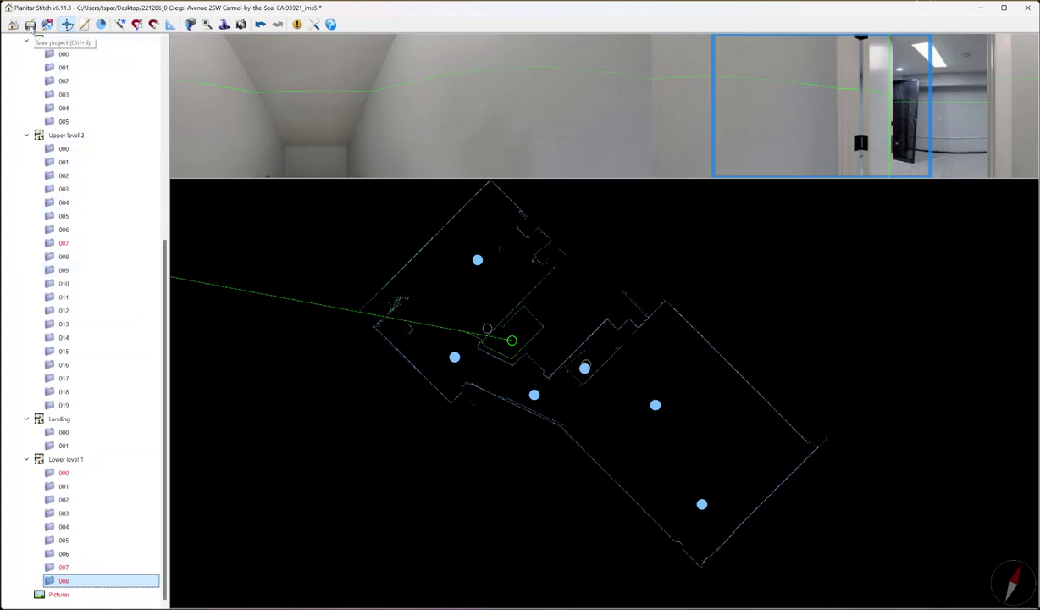
Step: Save the project and export the property, ignoring the exterior wall thickness check, and close the export summary
left_click(30, 25)
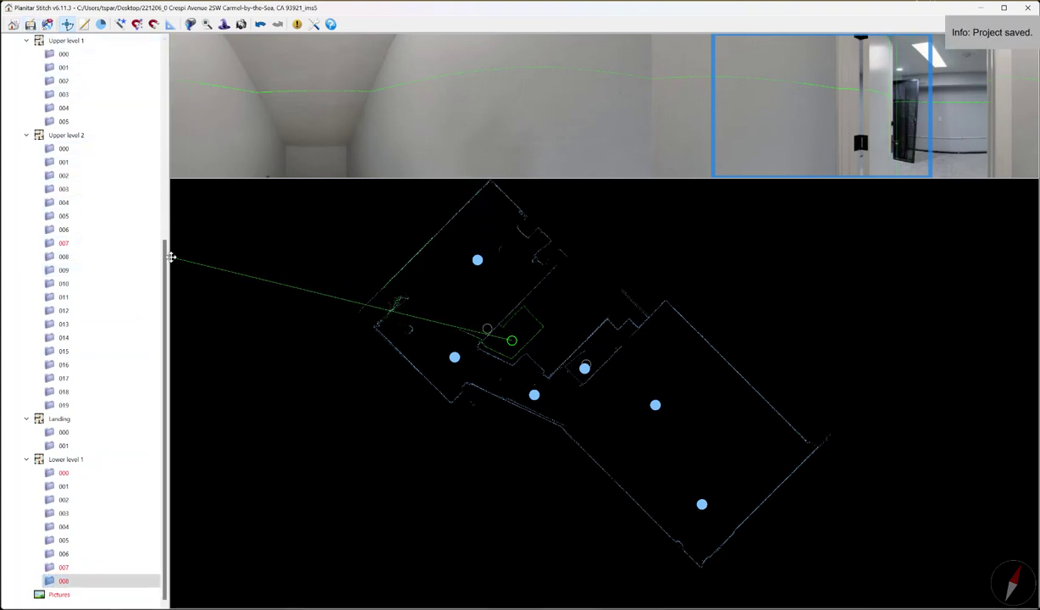
left_click_drag(165, 257, 165, 51)
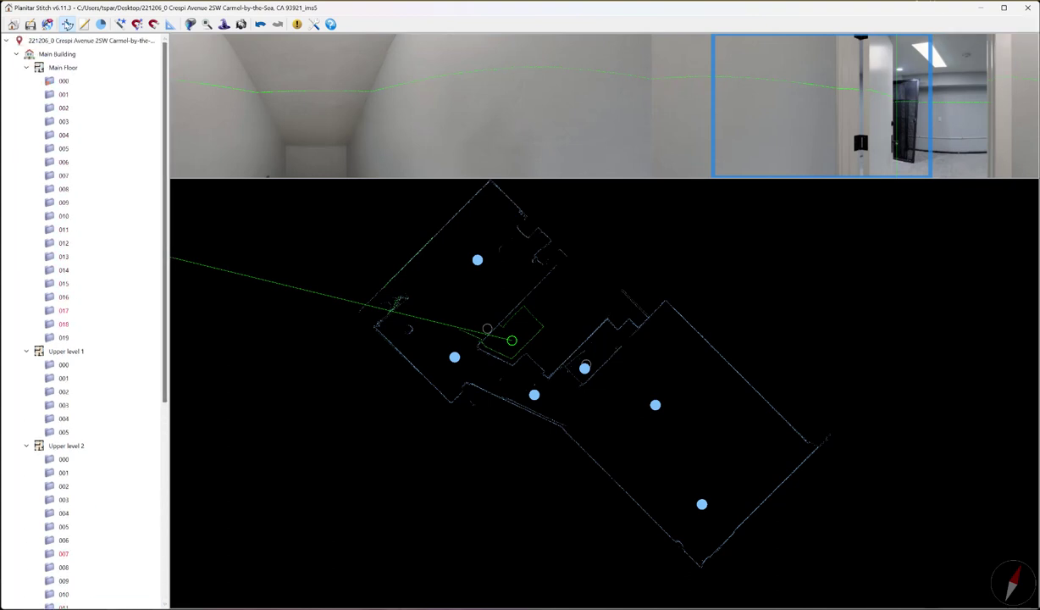
left_click(47, 24)
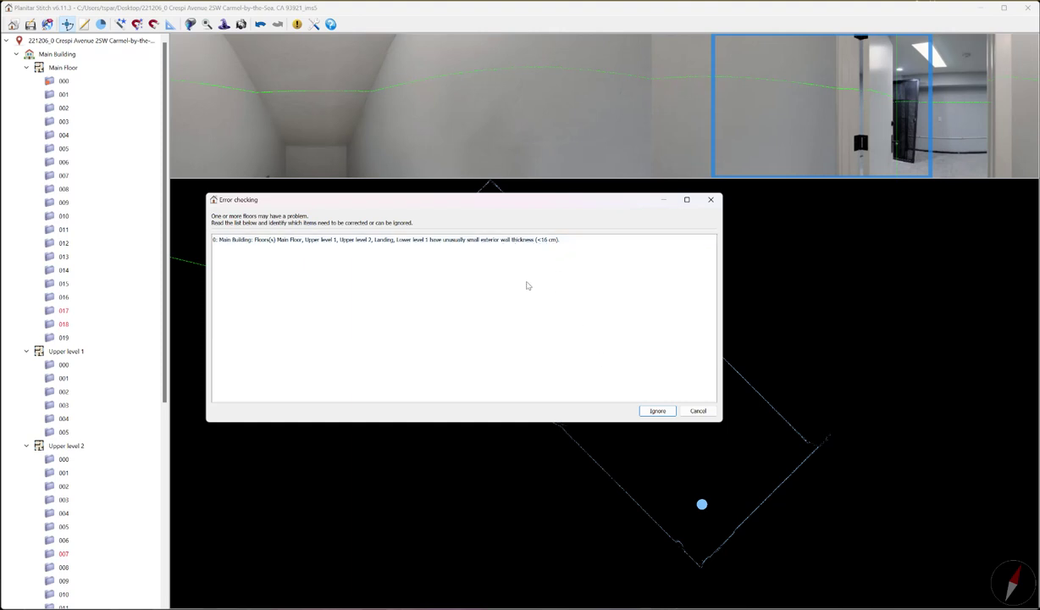
key("Return")
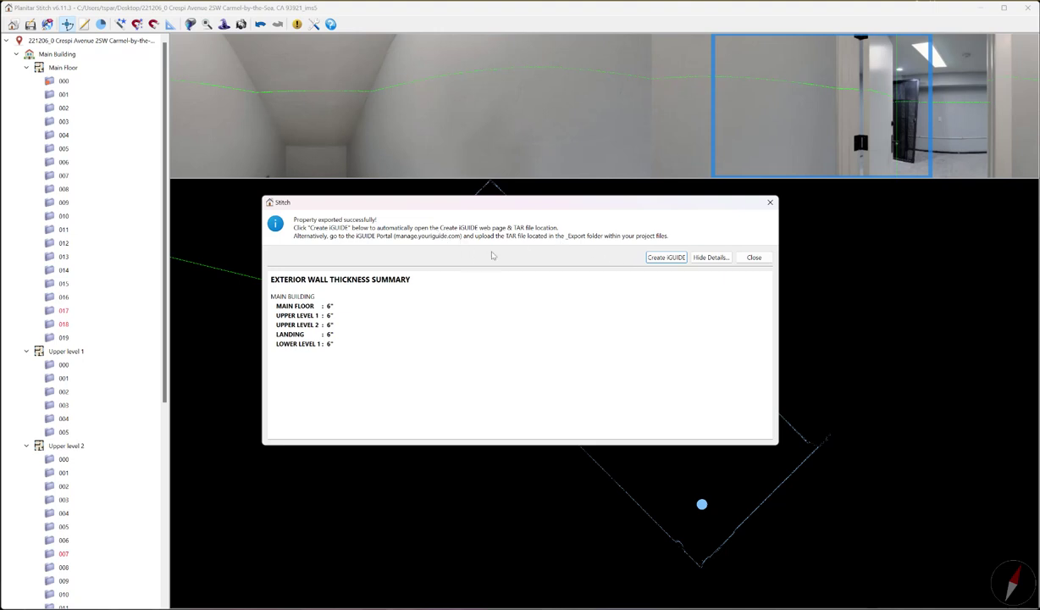
left_click(754, 257)
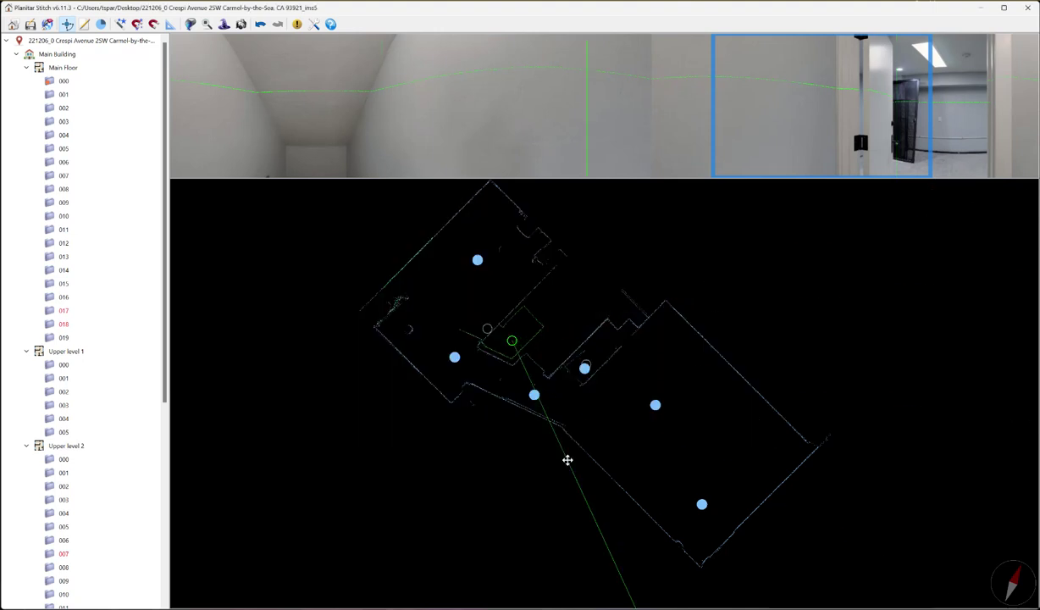